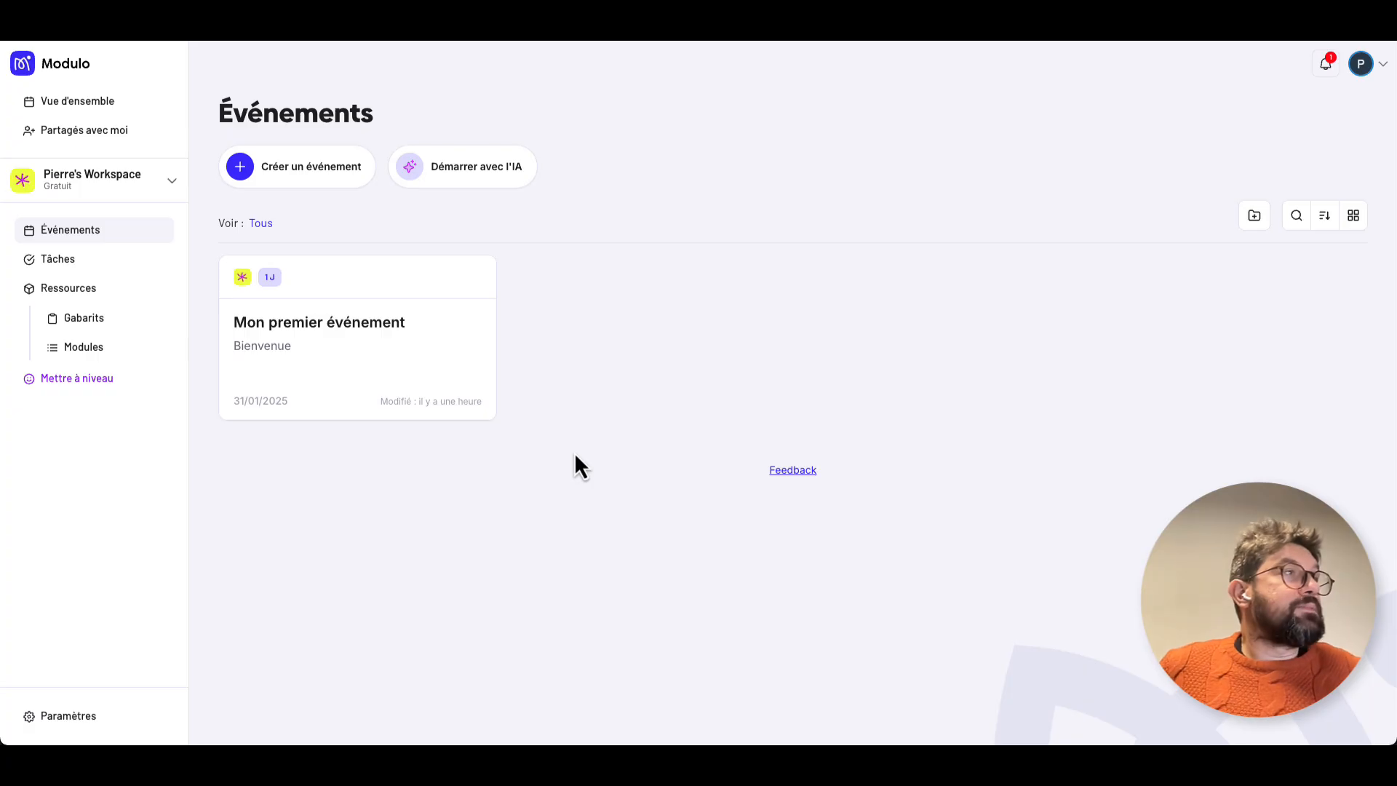
# Open the AI event assistant and start a new conversation.
pyautogui.click(485, 183)
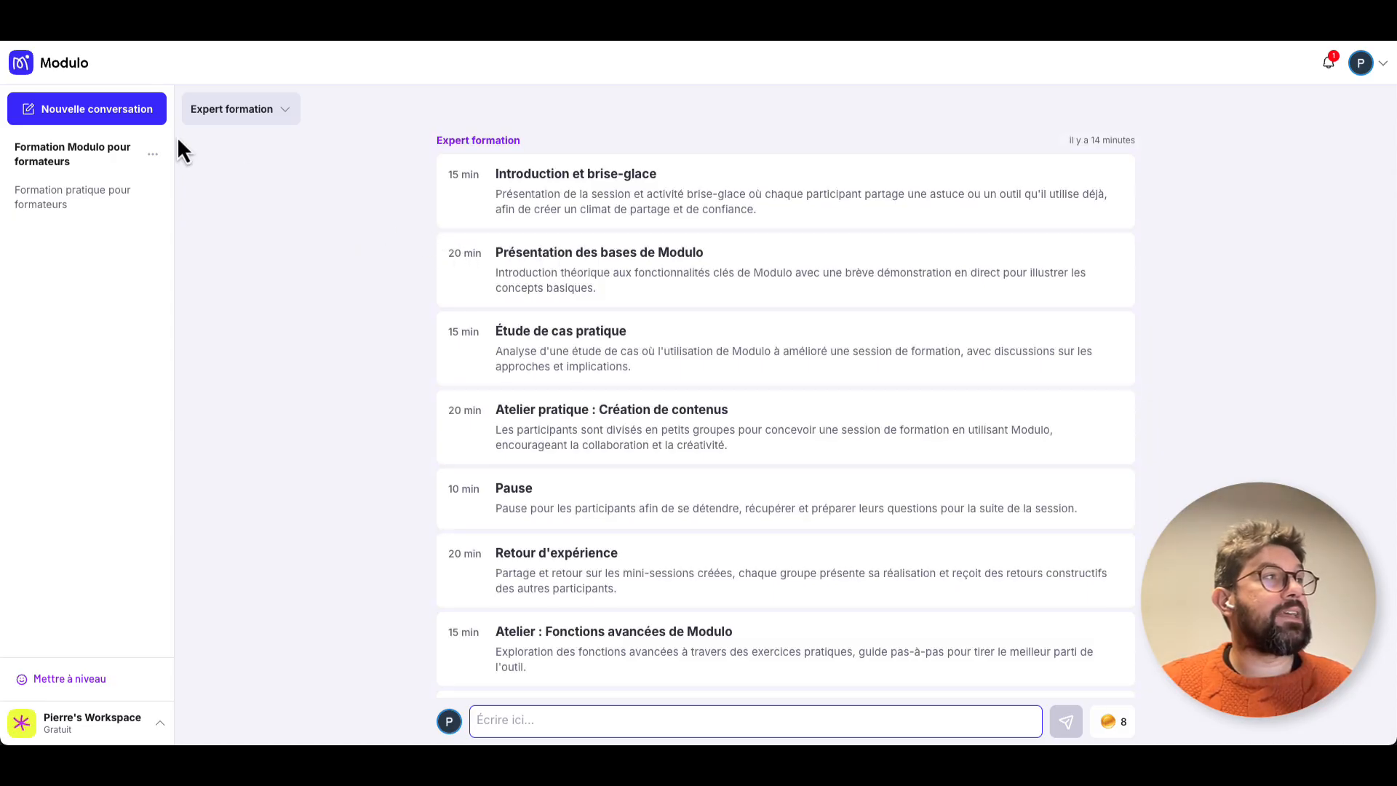
pyautogui.click(51, 118)
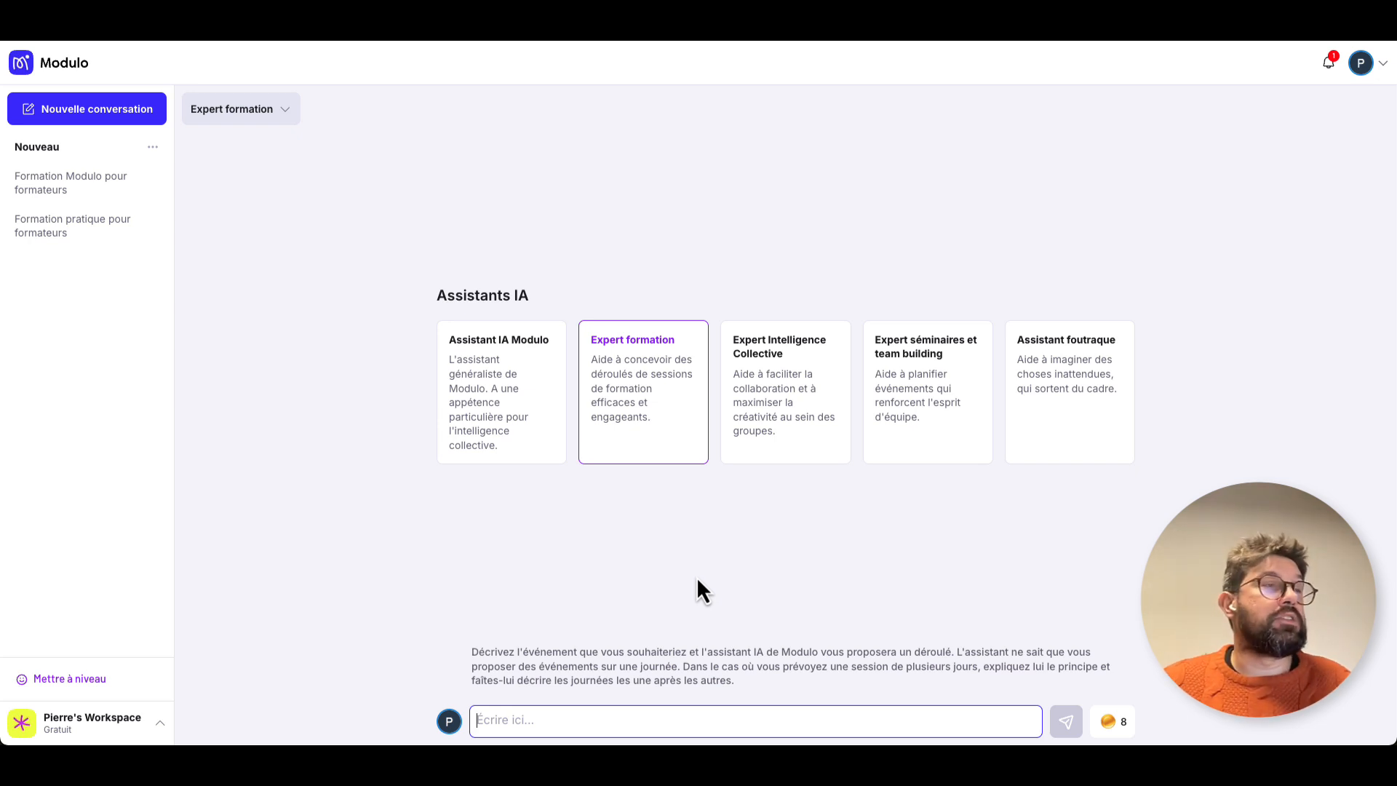
# Go through each of the available AI assistants and settle on Expert formation for the conversation.
pyautogui.click(538, 431)
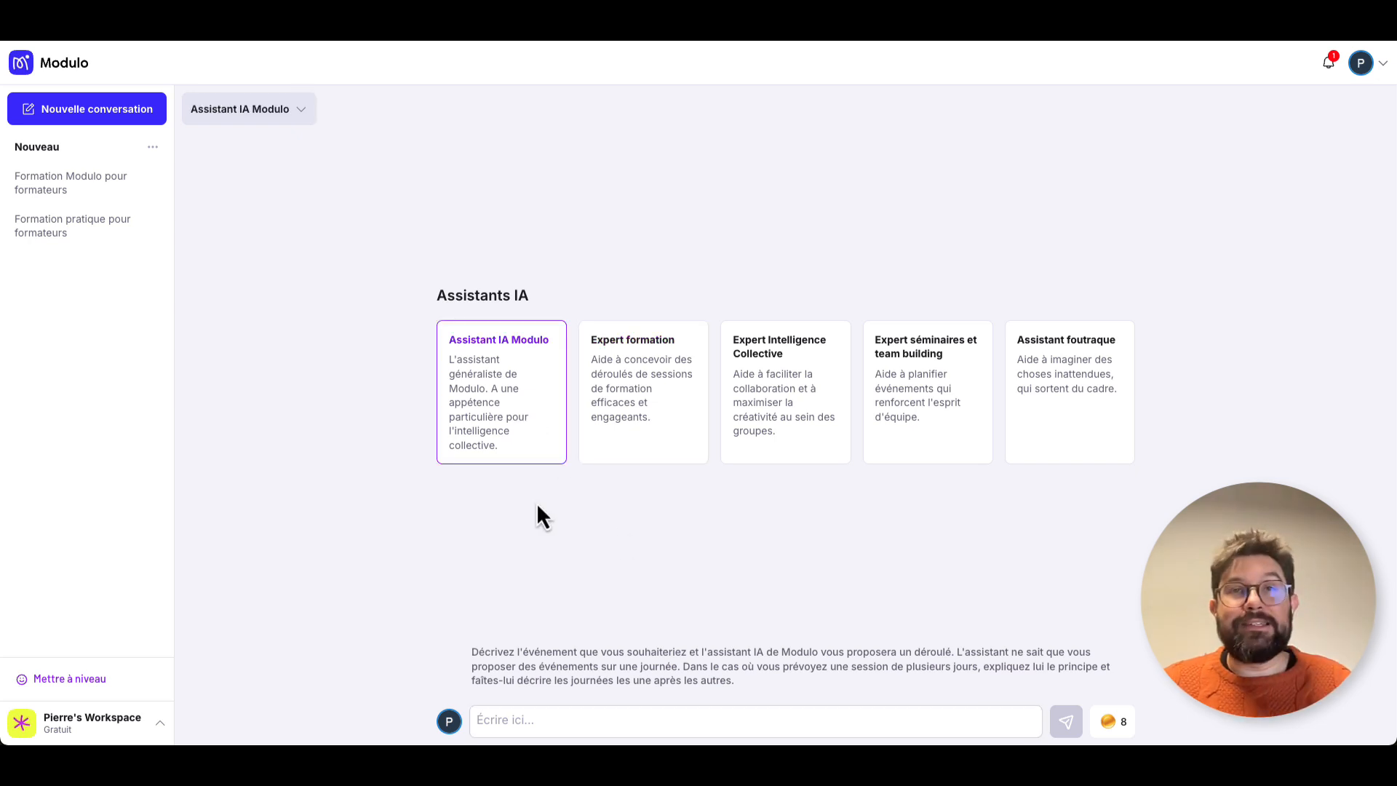
pyautogui.click(669, 428)
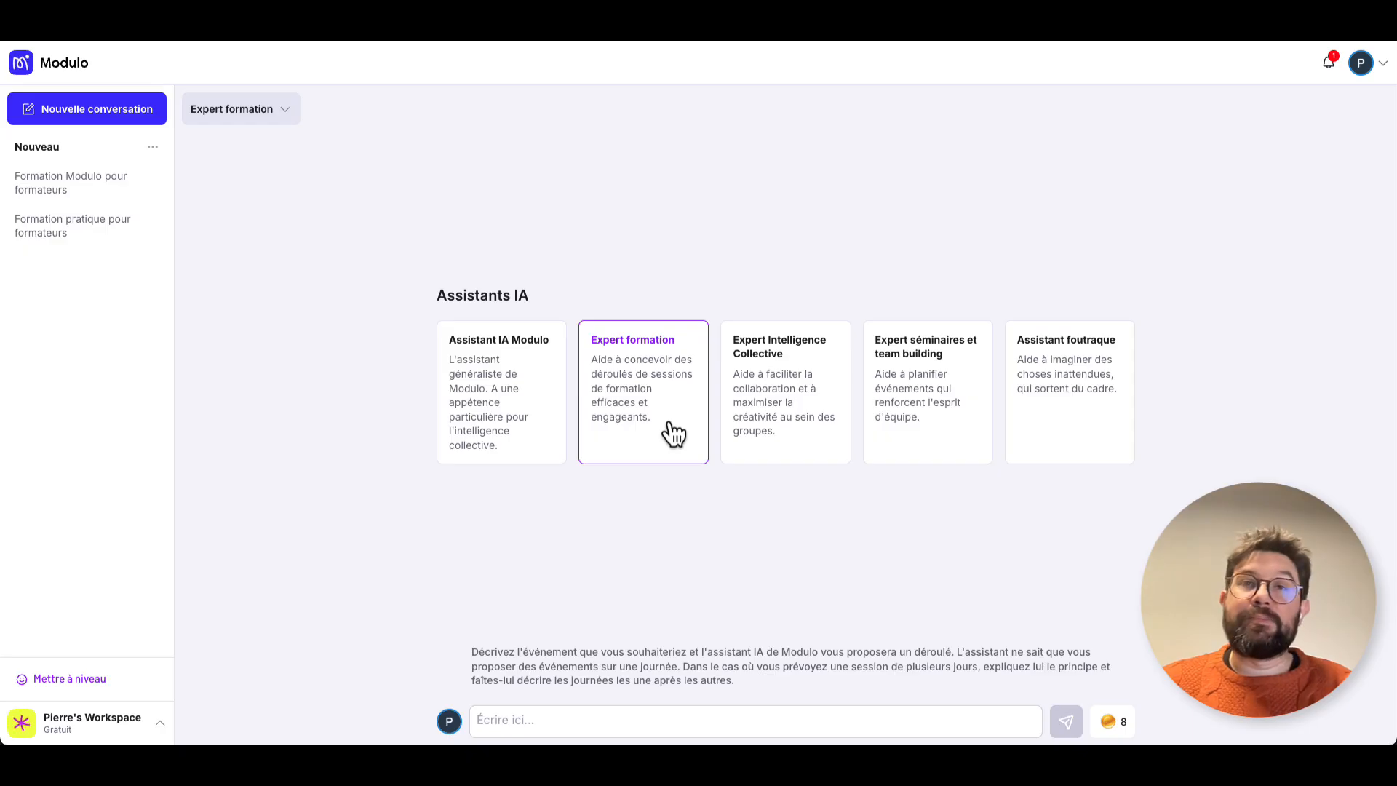
pyautogui.click(807, 457)
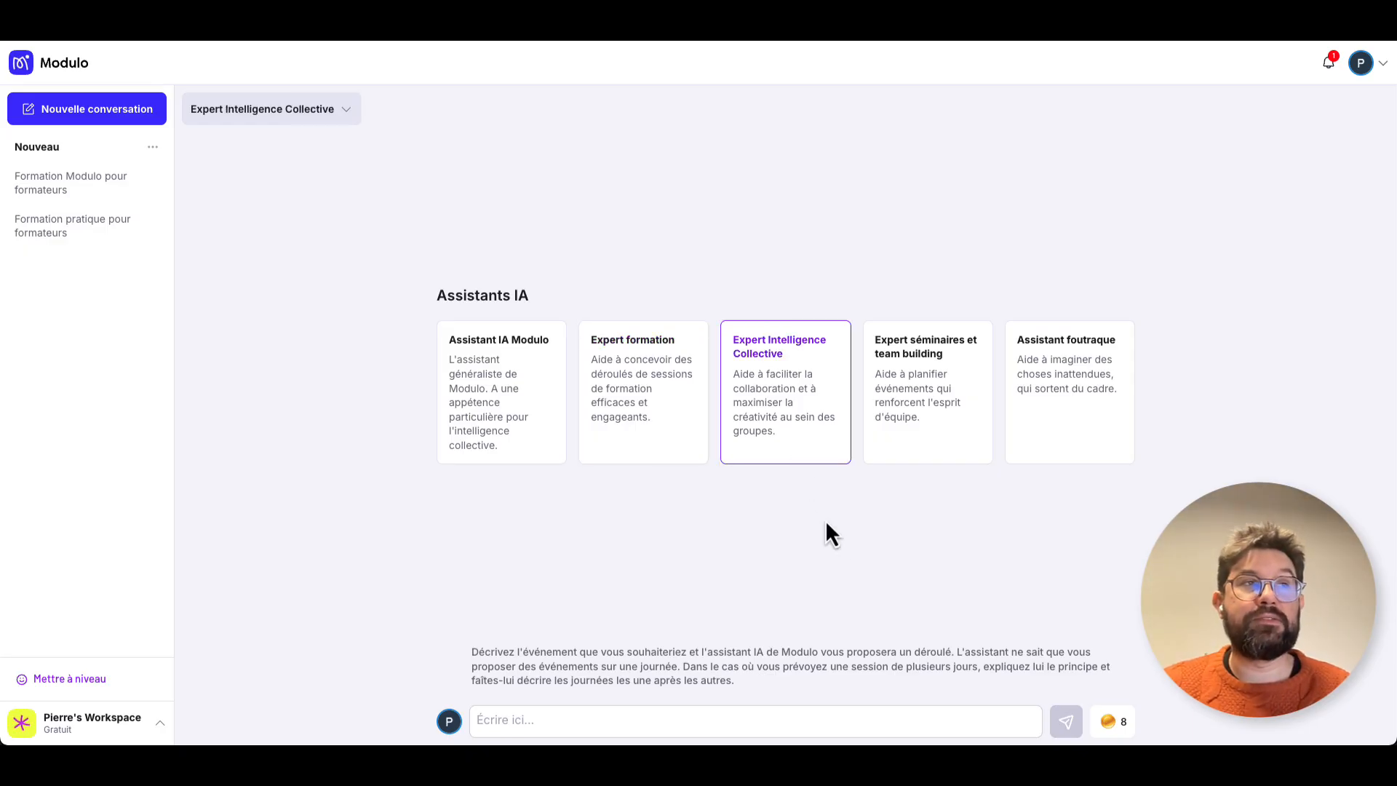
pyautogui.click(945, 435)
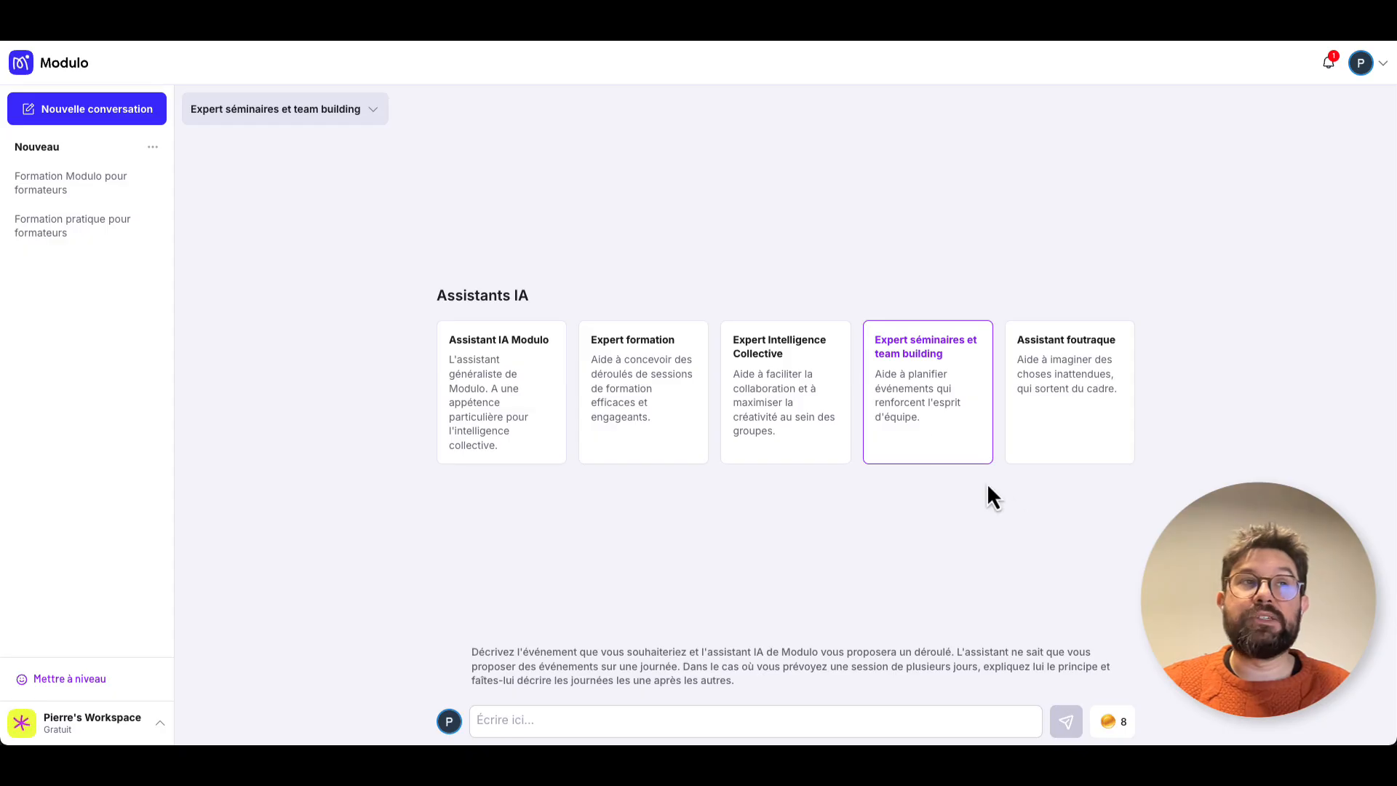
pyautogui.click(1060, 437)
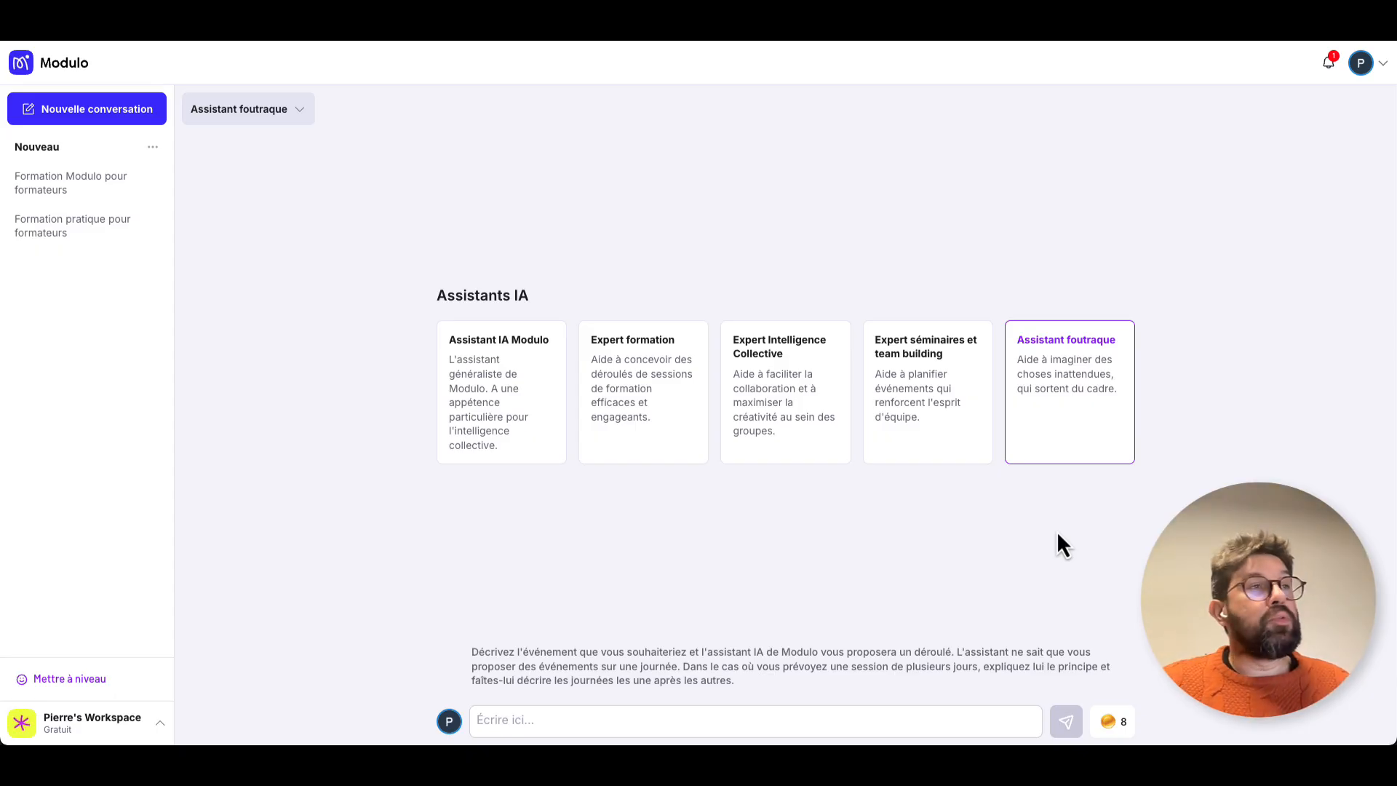
pyautogui.click(643, 454)
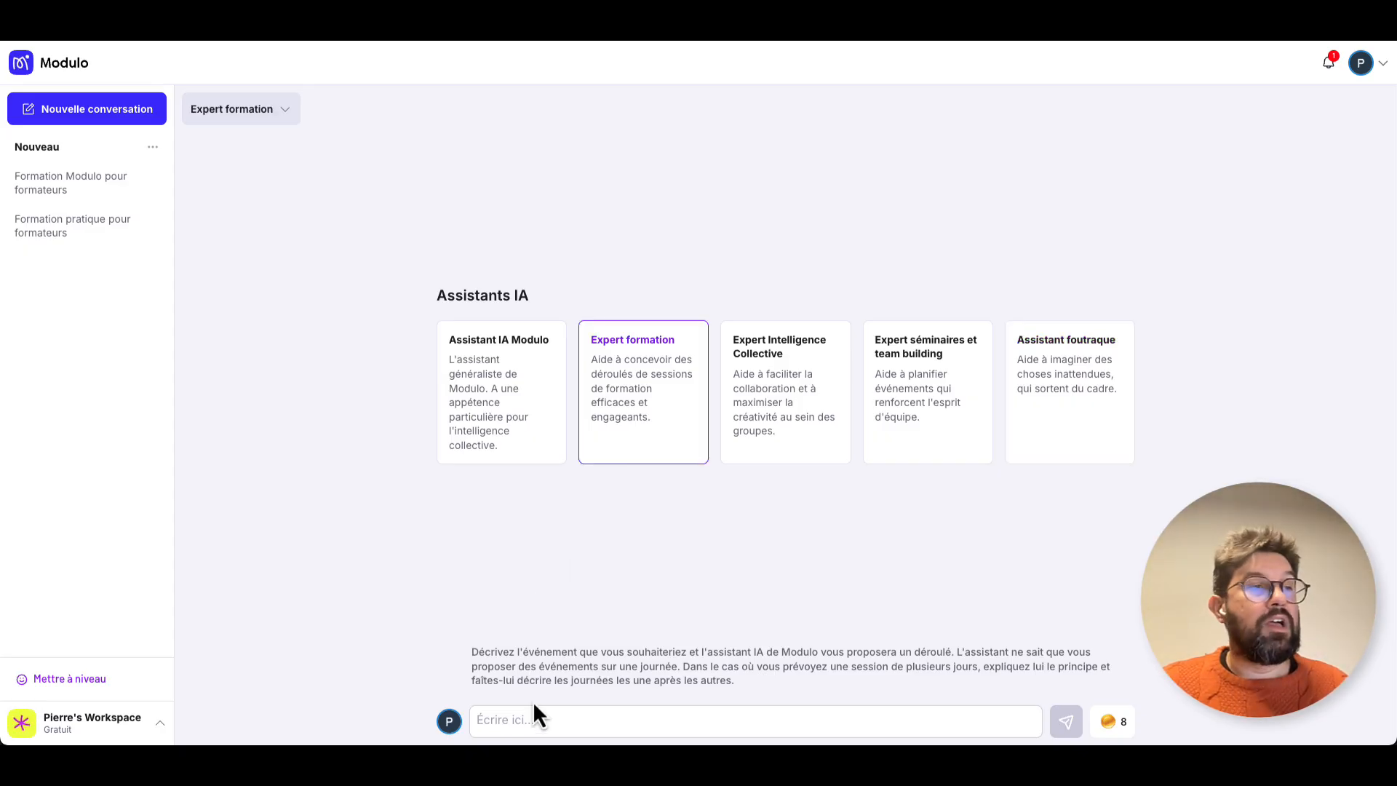
# Begin the conversation message with "Formation à l'usage de Modulo, pour des formateurs professionnels.".
pyautogui.click(546, 721)
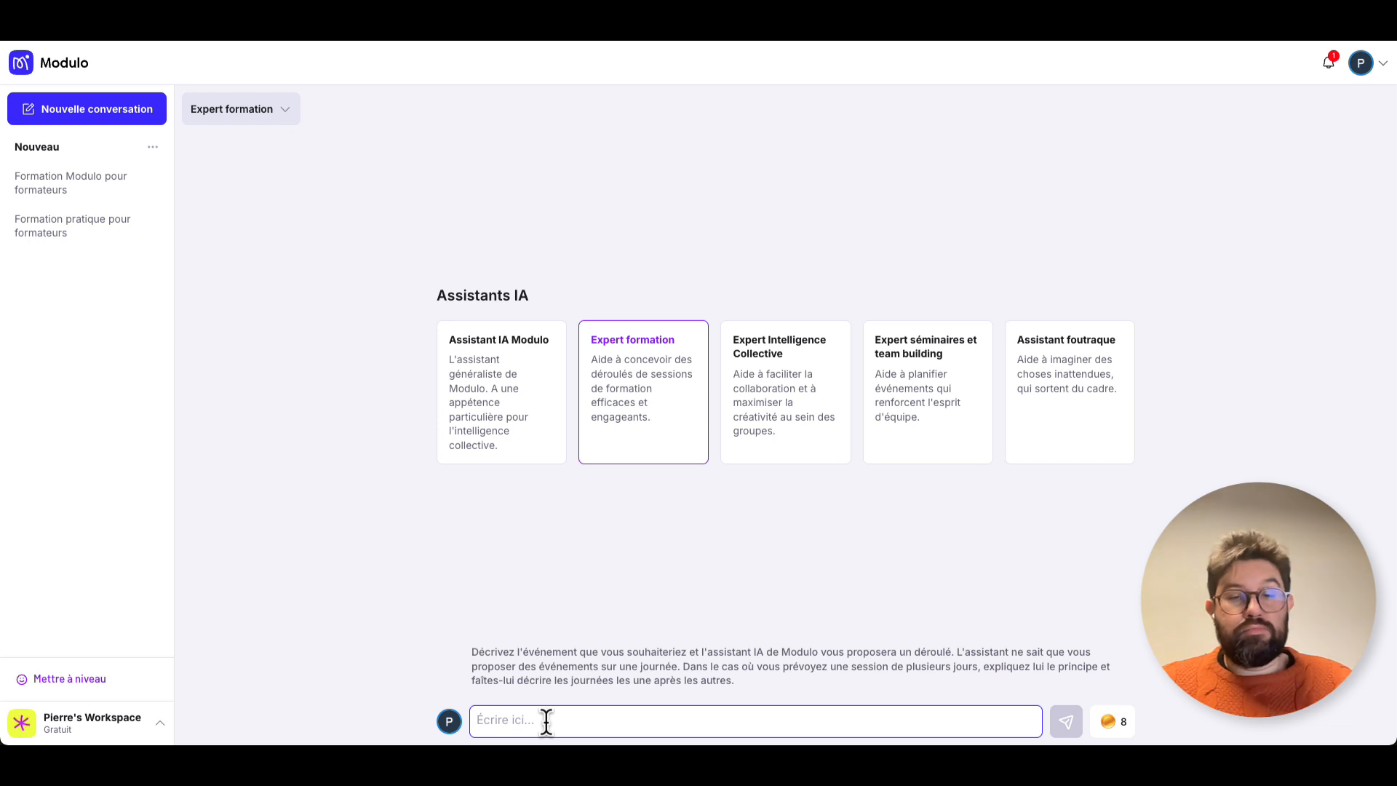
pyautogui.write('Formati')
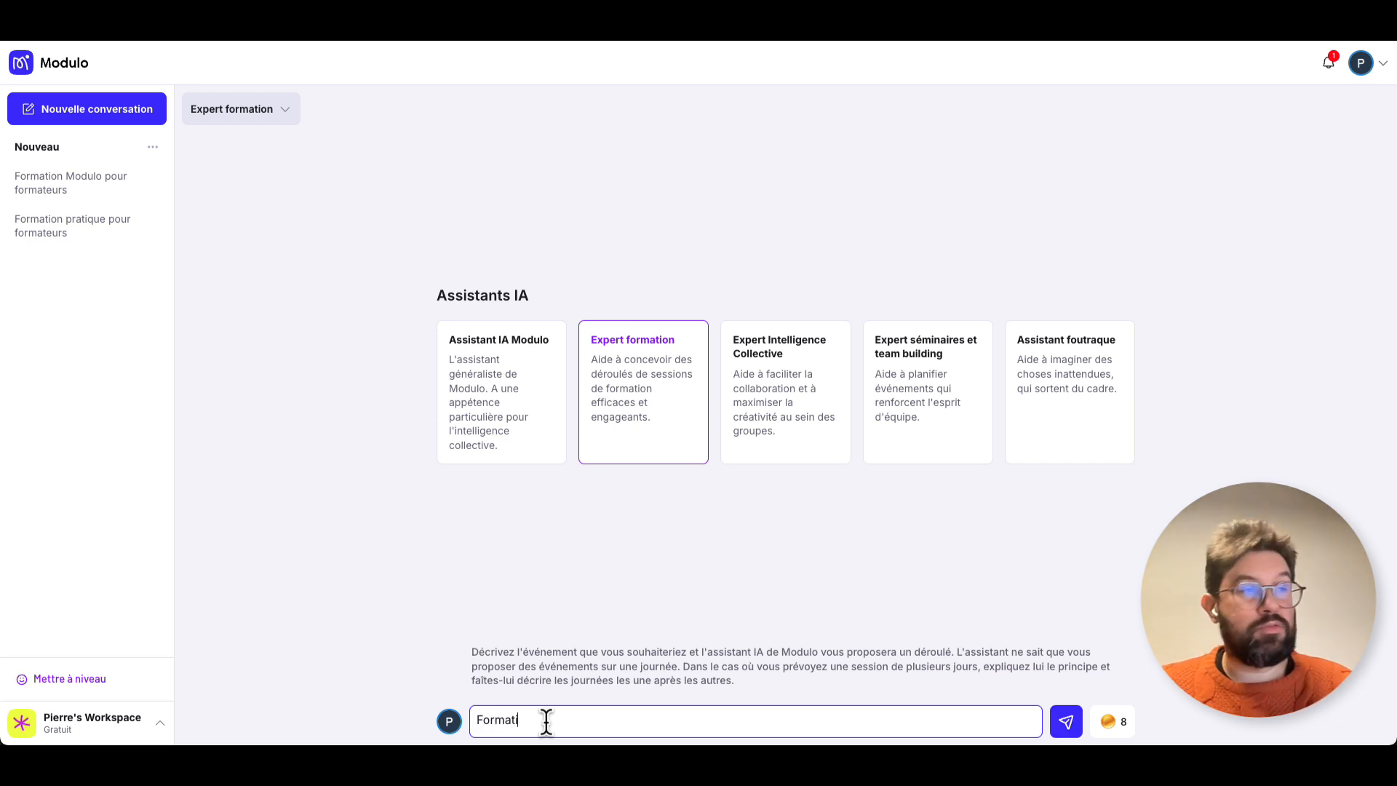
pyautogui.write("on à l'usage")
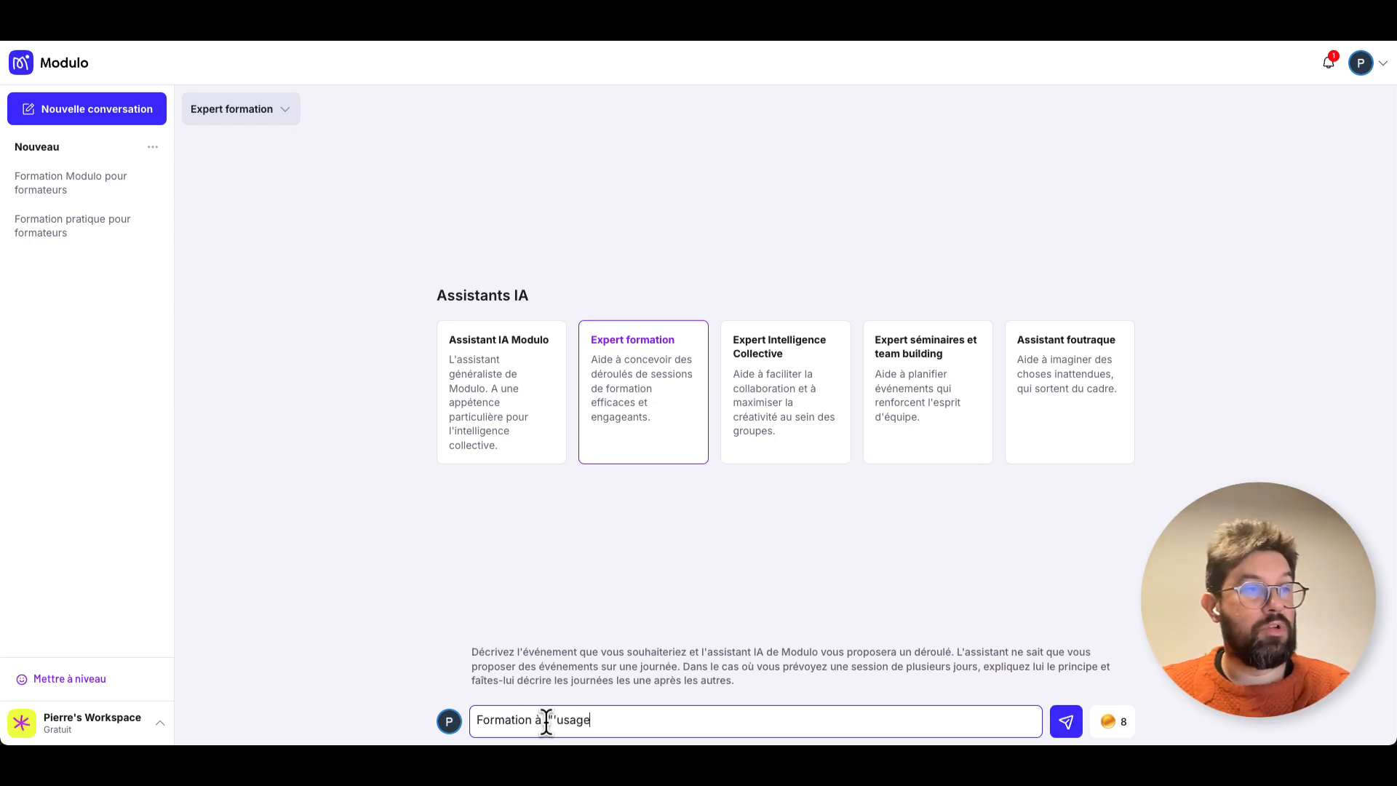
pyautogui.write(' d')
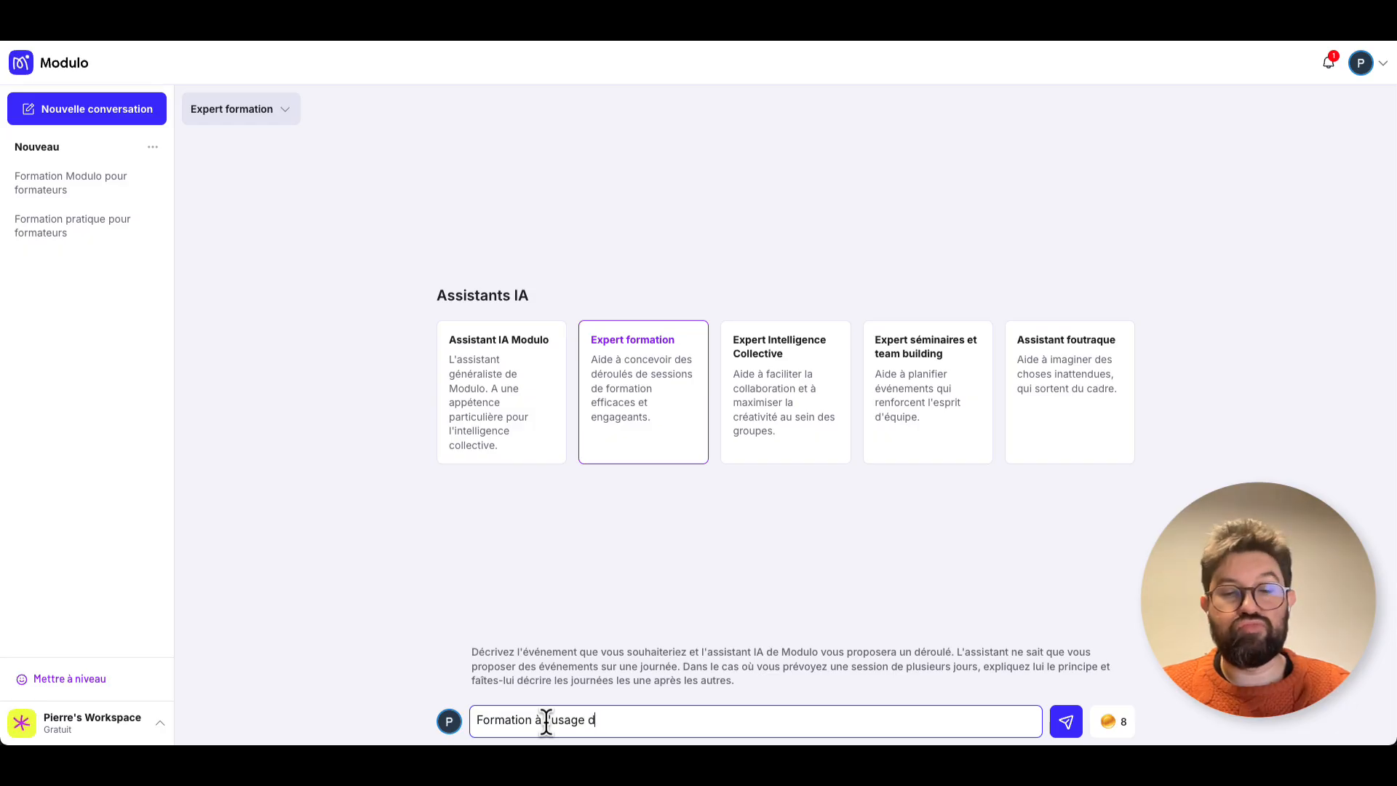
pyautogui.write('e Modulo')
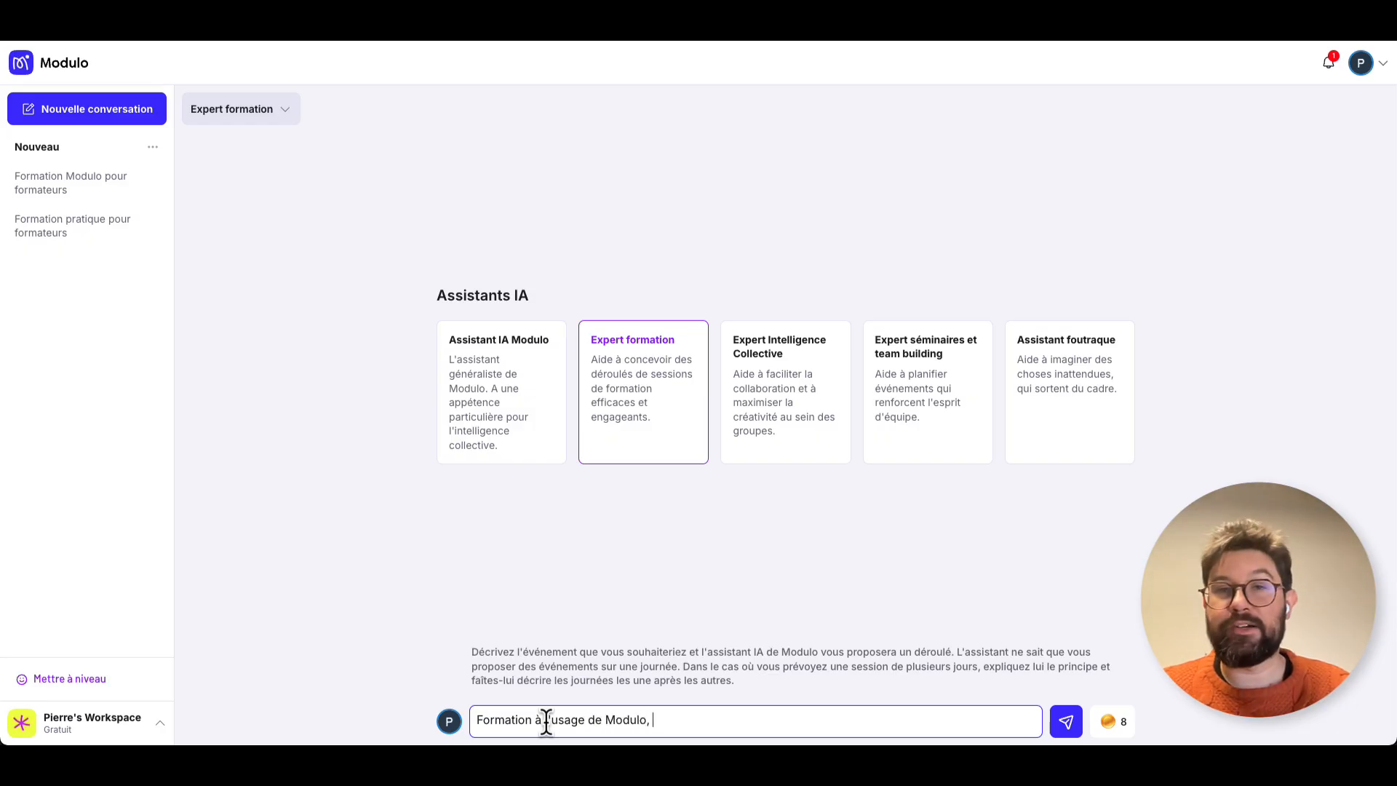
pyautogui.write(', pou')
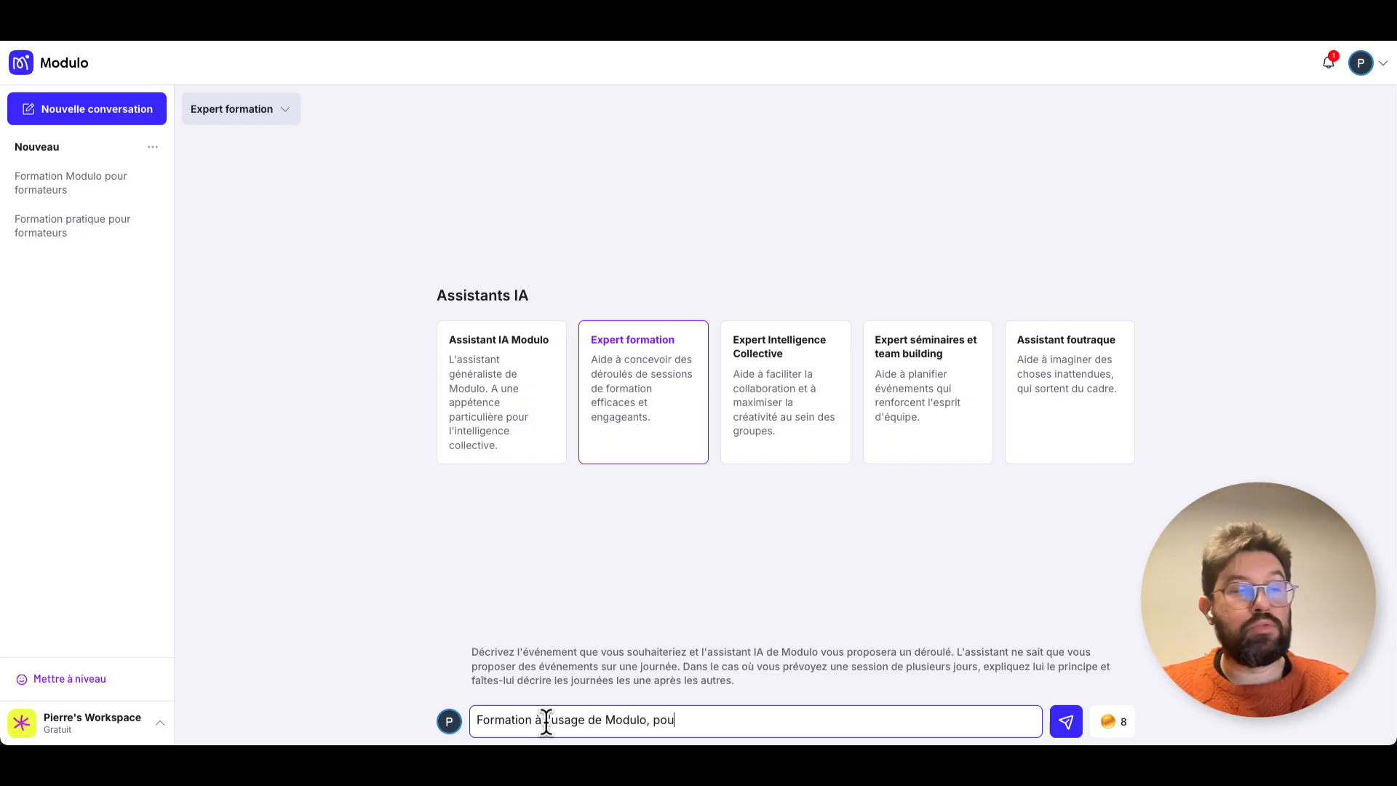
pyautogui.write('r des formate')
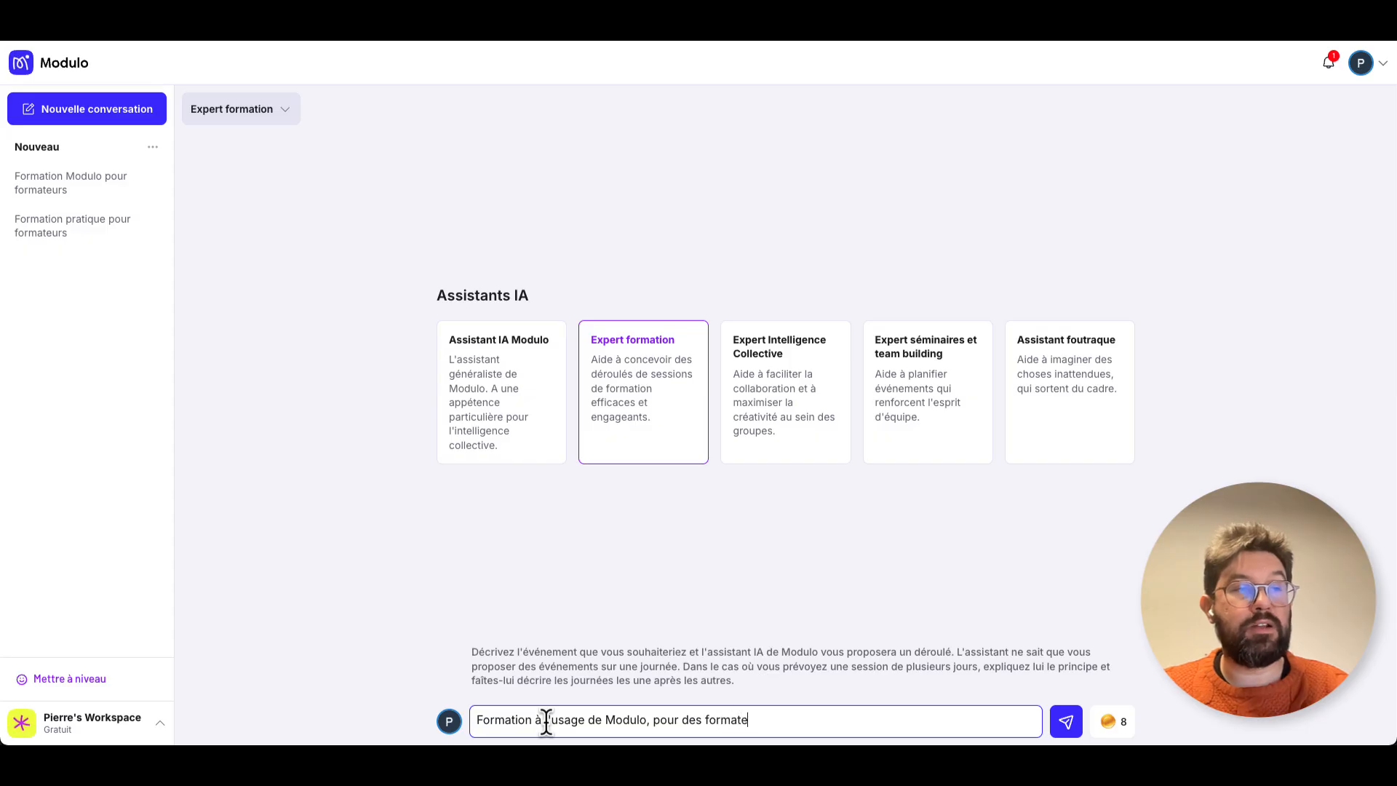
pyautogui.write('urs professionnel')
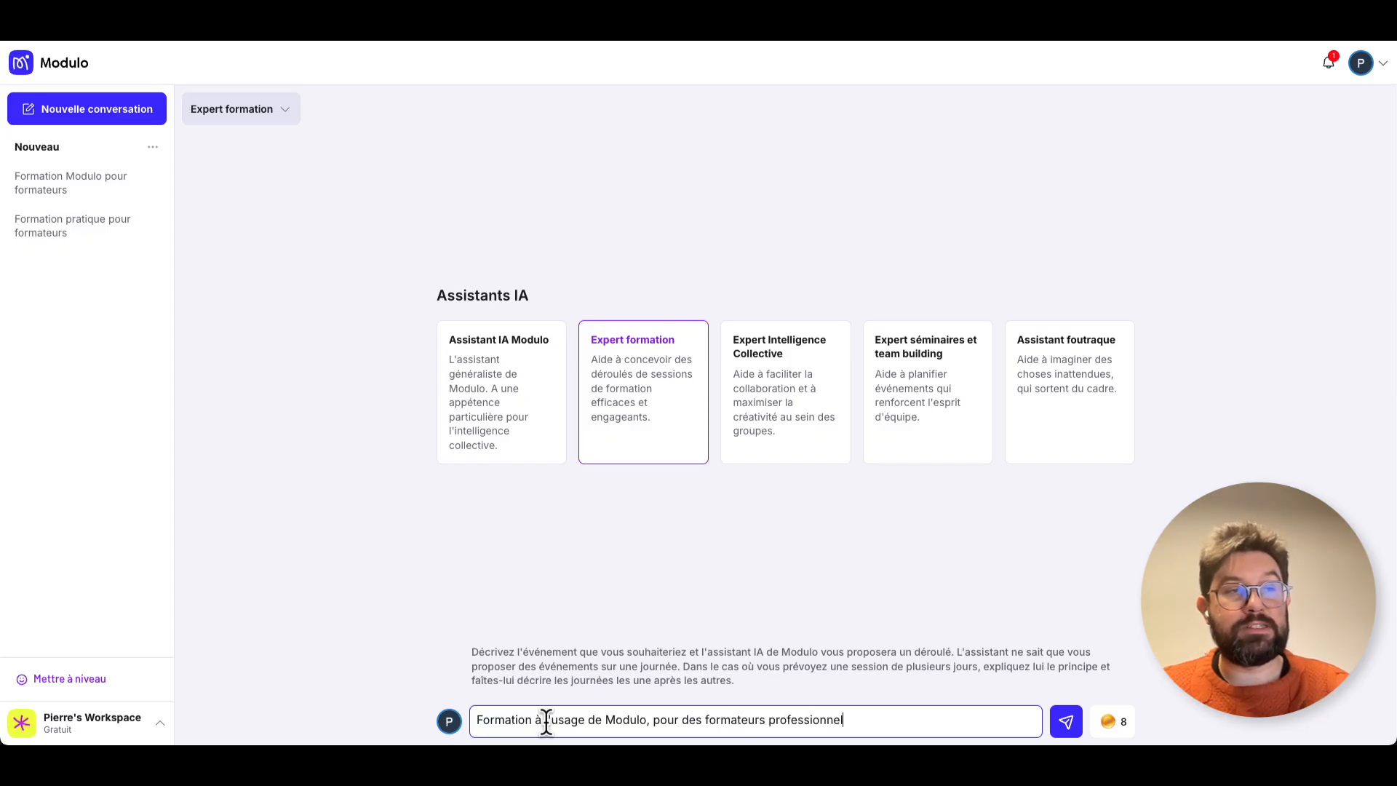
pyautogui.write('s. Sess')
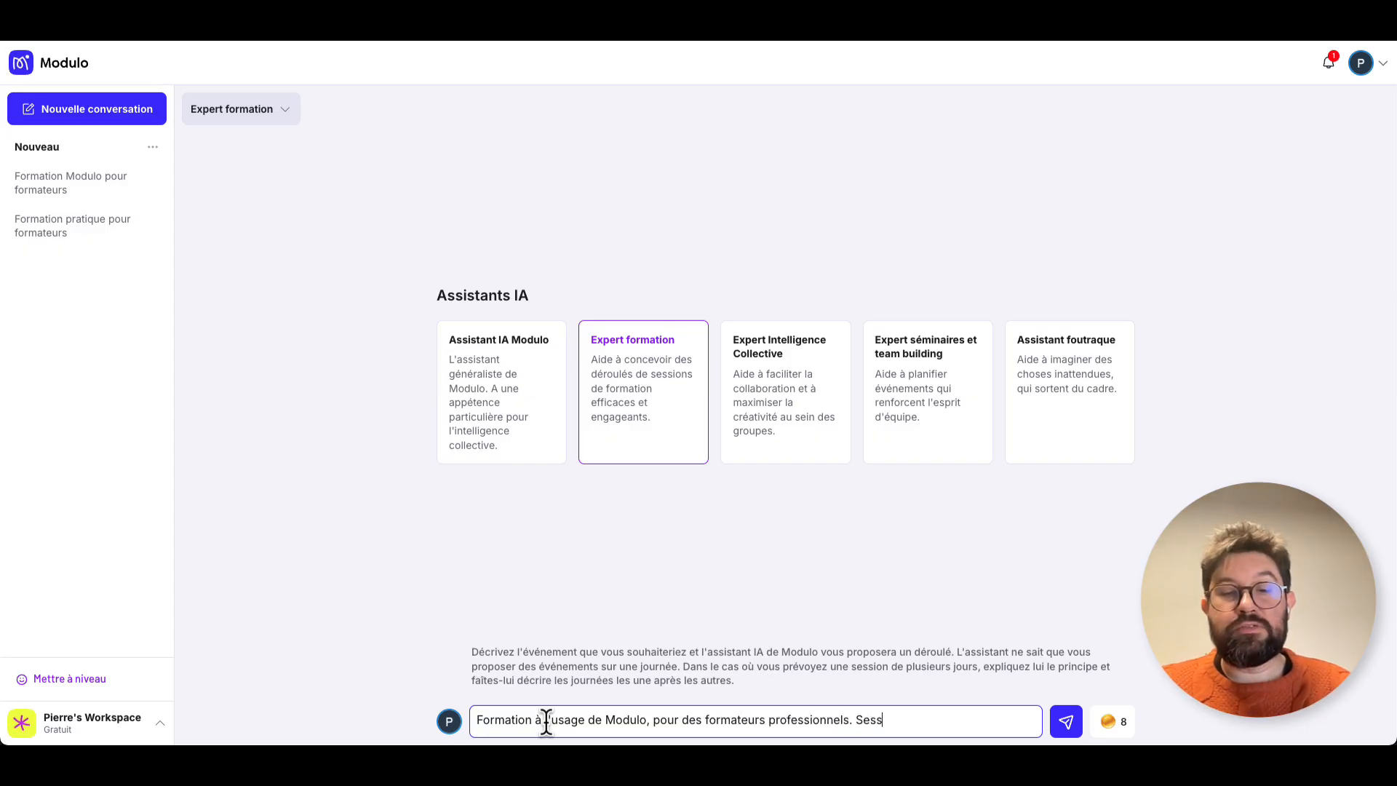
pyautogui.write('ion de 3 h')
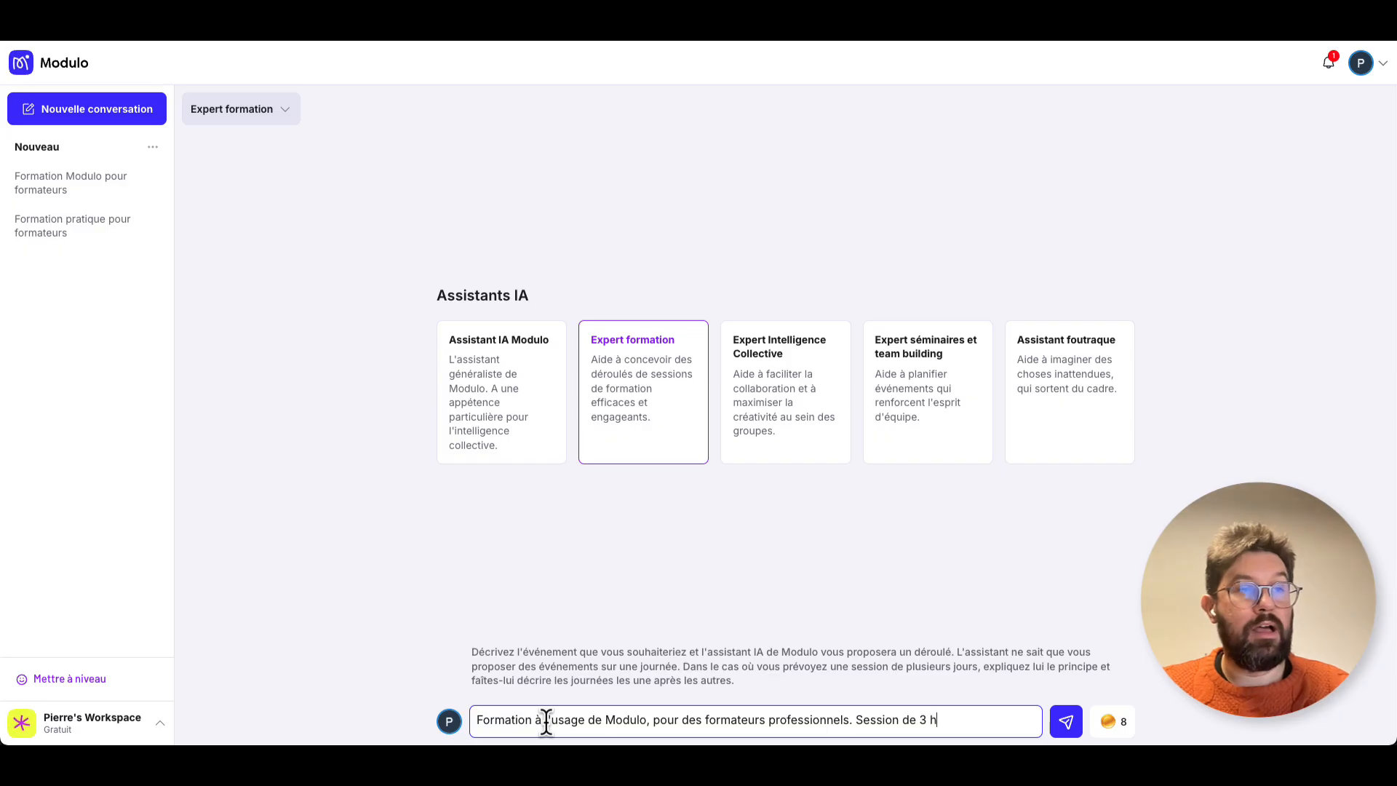
pyautogui.write('eures, avec d')
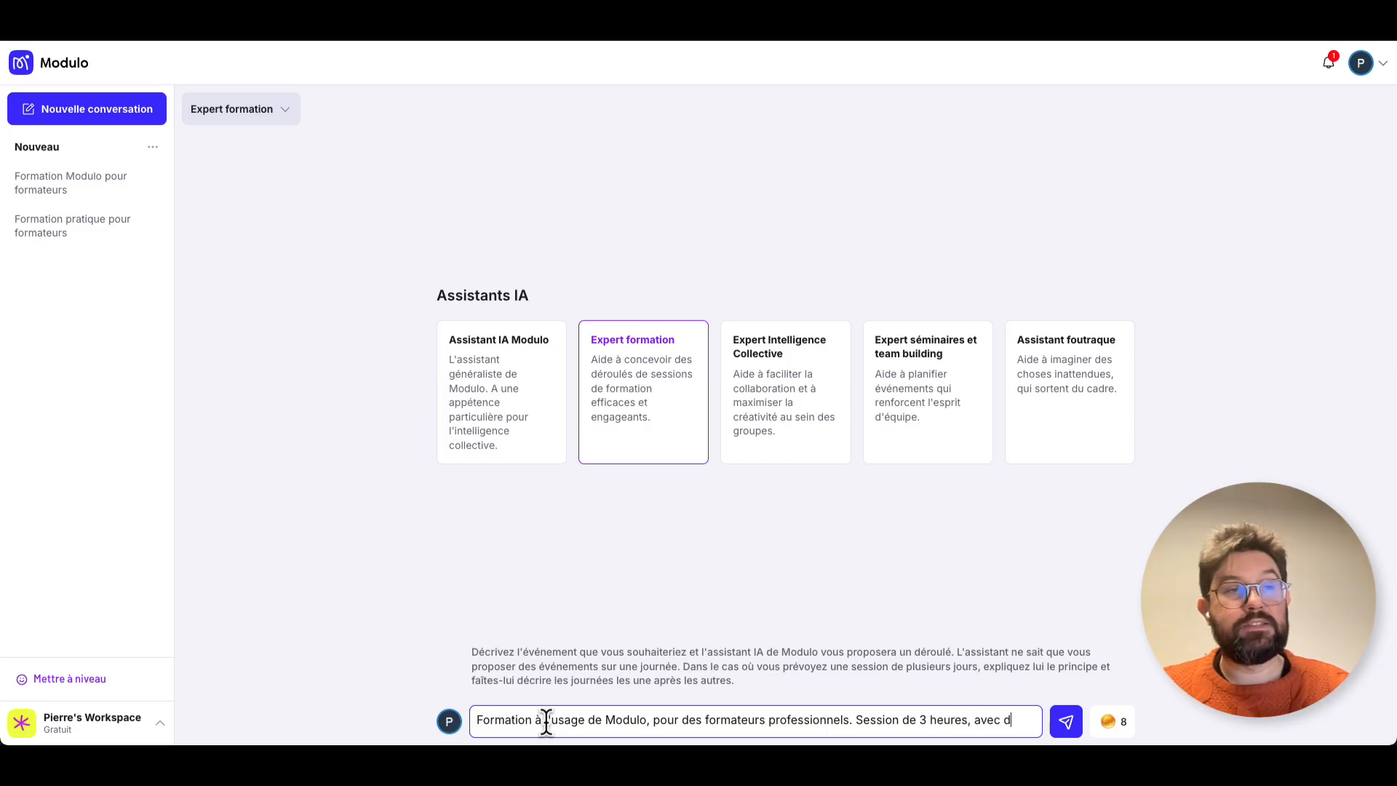
pyautogui.write('es séquence')
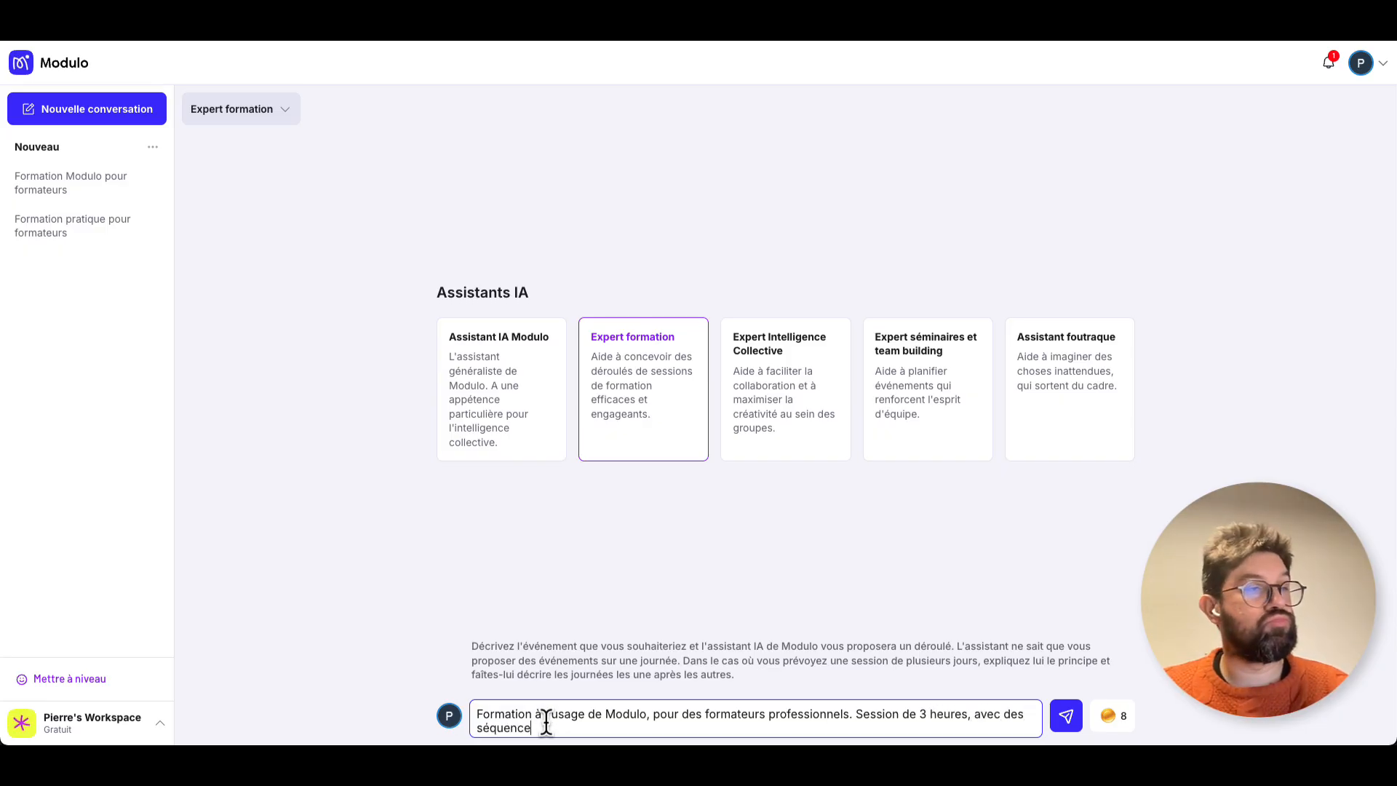
pyautogui.write('s de 15 à 20')
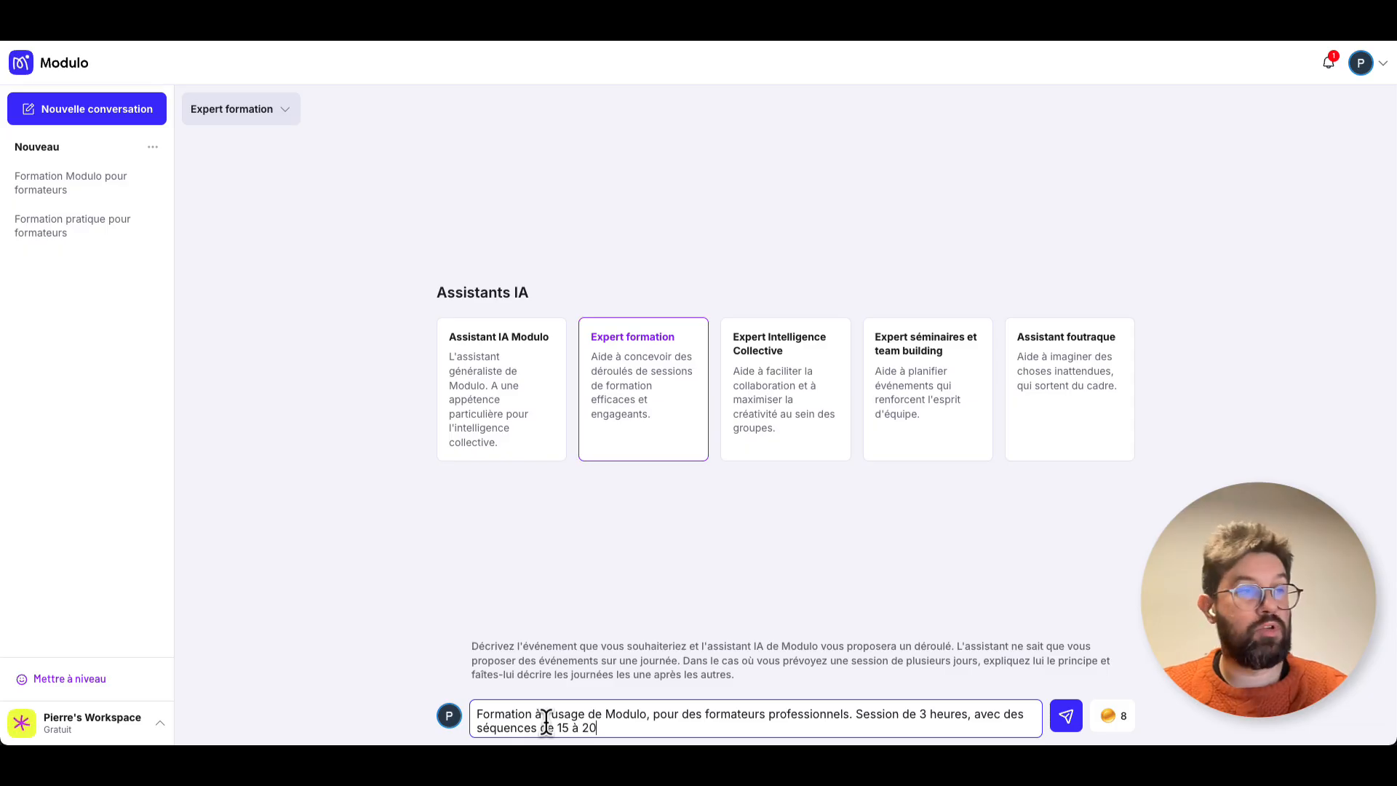
pyautogui.write(' minutes.')
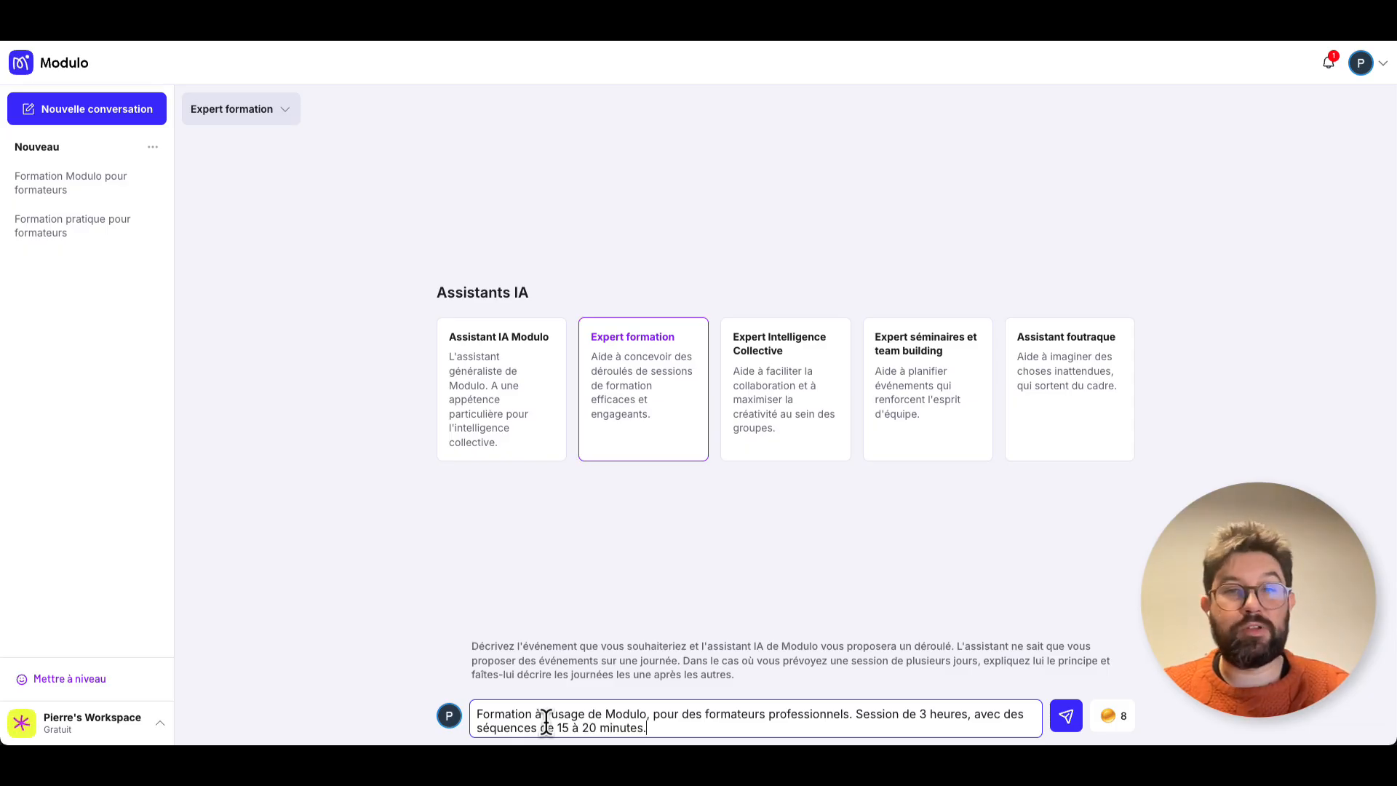
pyautogui.write(' Rendre la form')
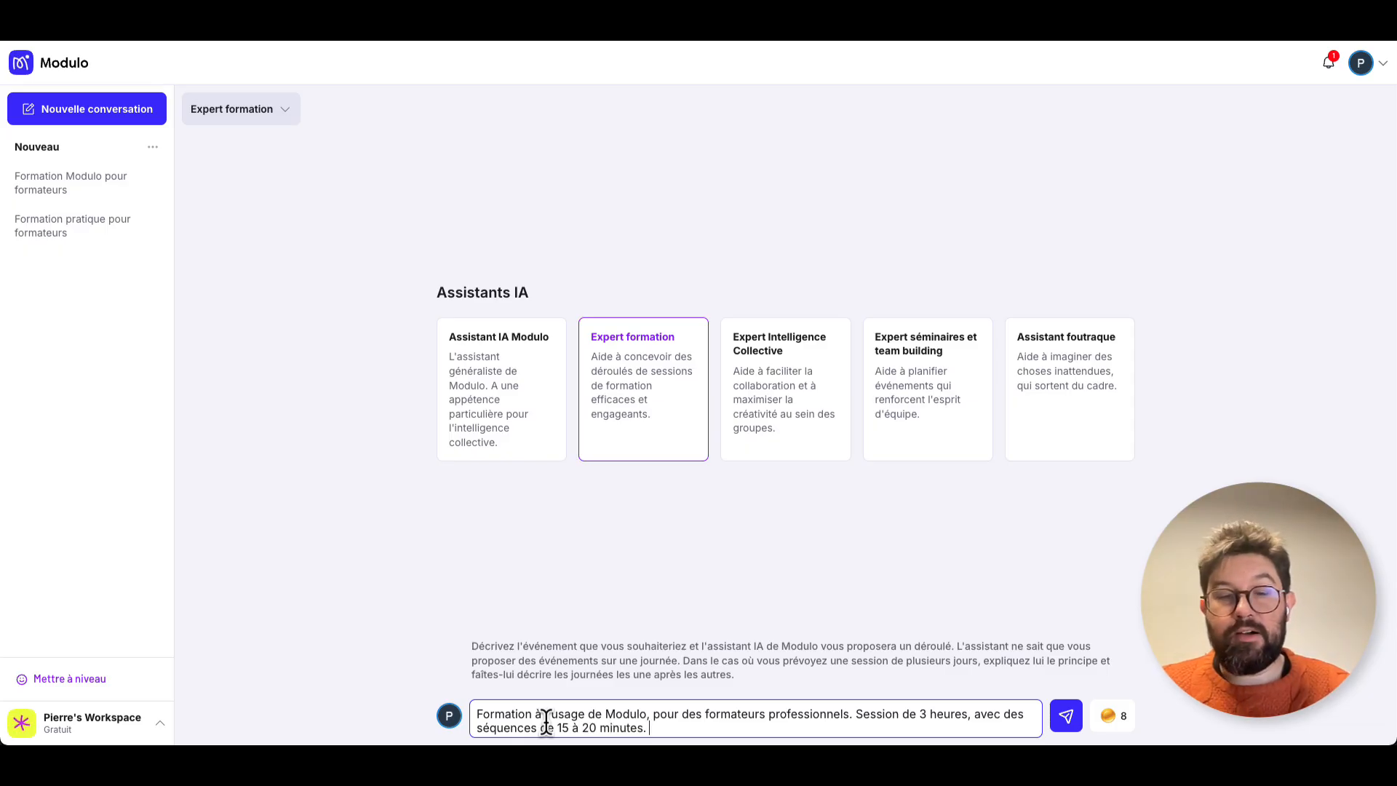
pyautogui.write('ation pratique.')
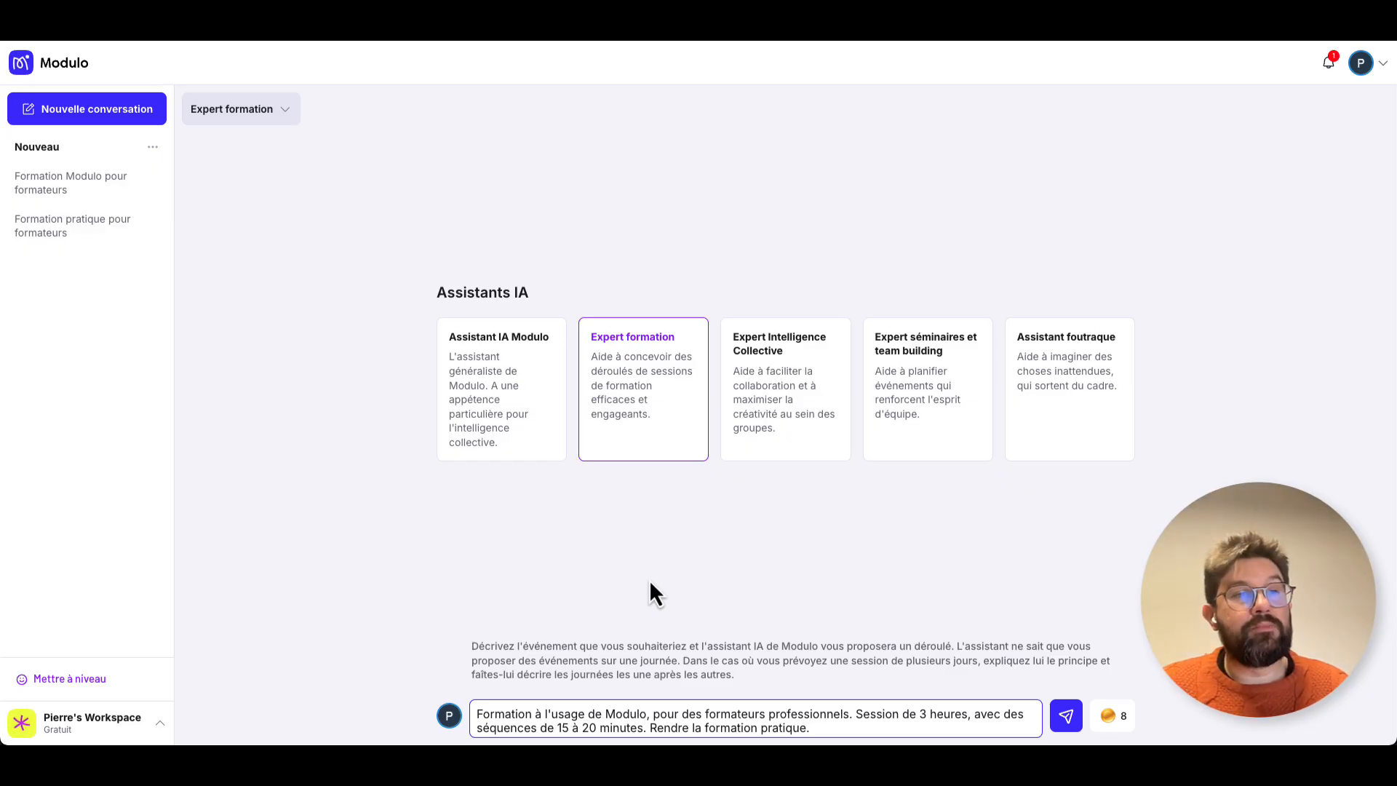
# Add "Session de 3 heures, avec des séquences de 15 à 20 minutes. Rendre la formation pratique." to the message and send it.
pyautogui.click(1068, 719)
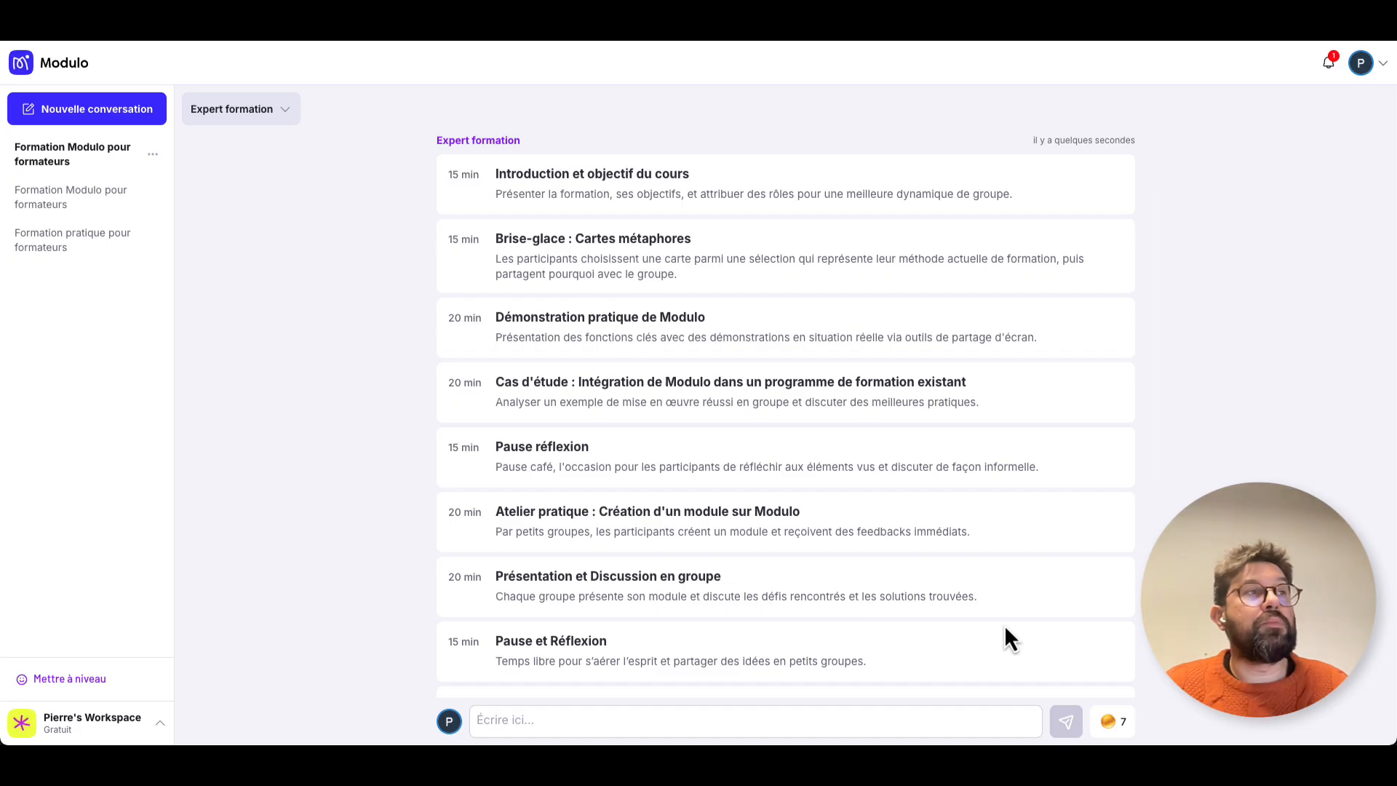
# Review the generated training programme against the request, checking its sequences, their durations and the total time.
pyautogui.scroll(2, 1004, 624)
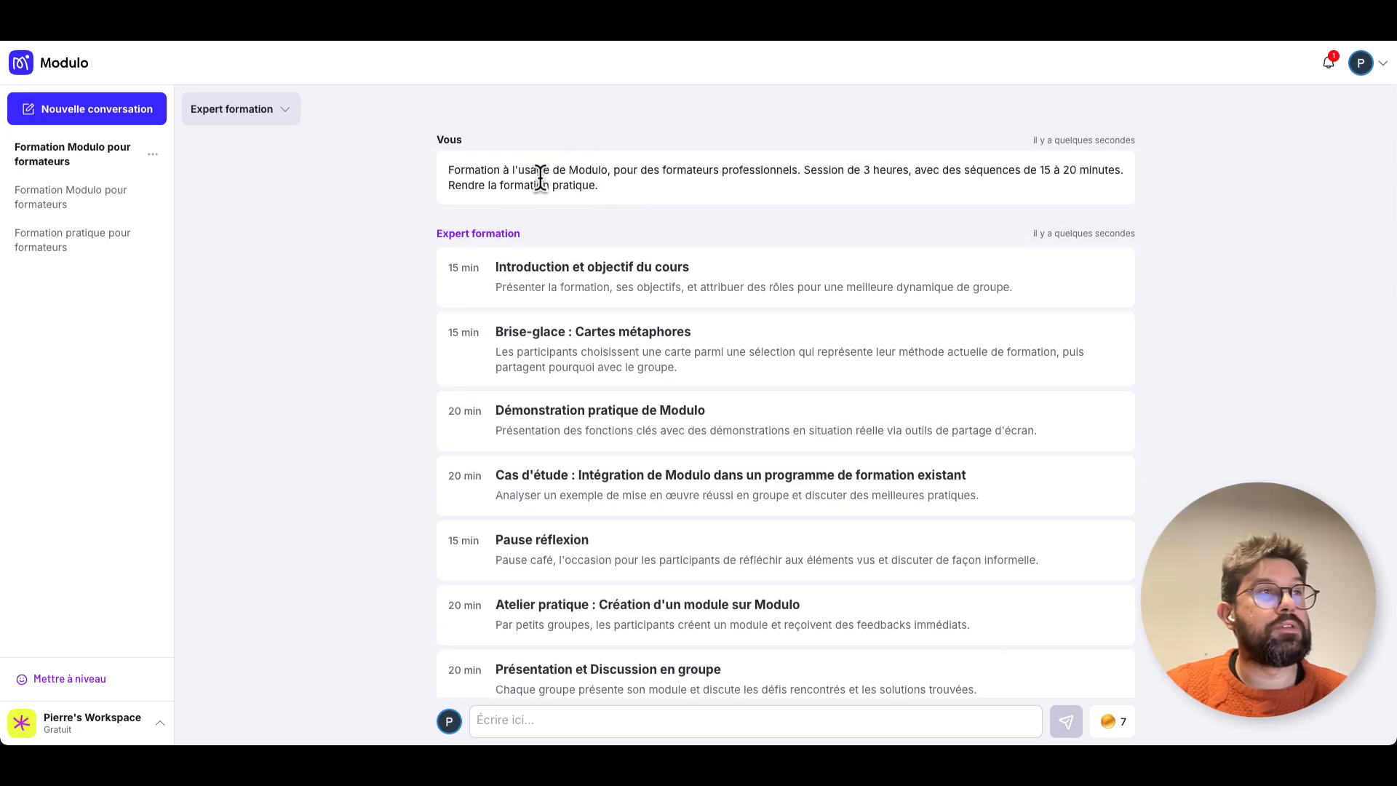
pyautogui.scroll(-1, 639, 291)
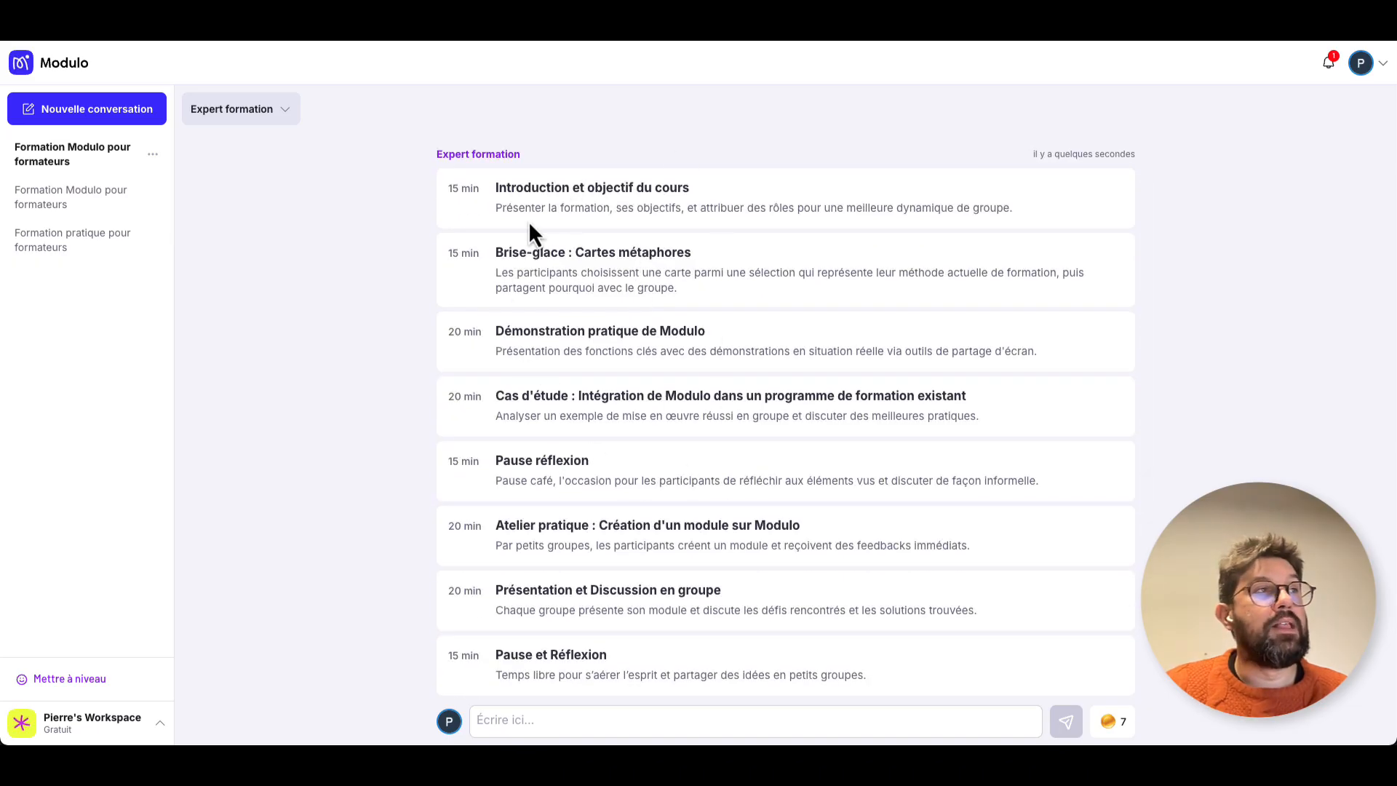
pyautogui.scroll(-3, 469, 375)
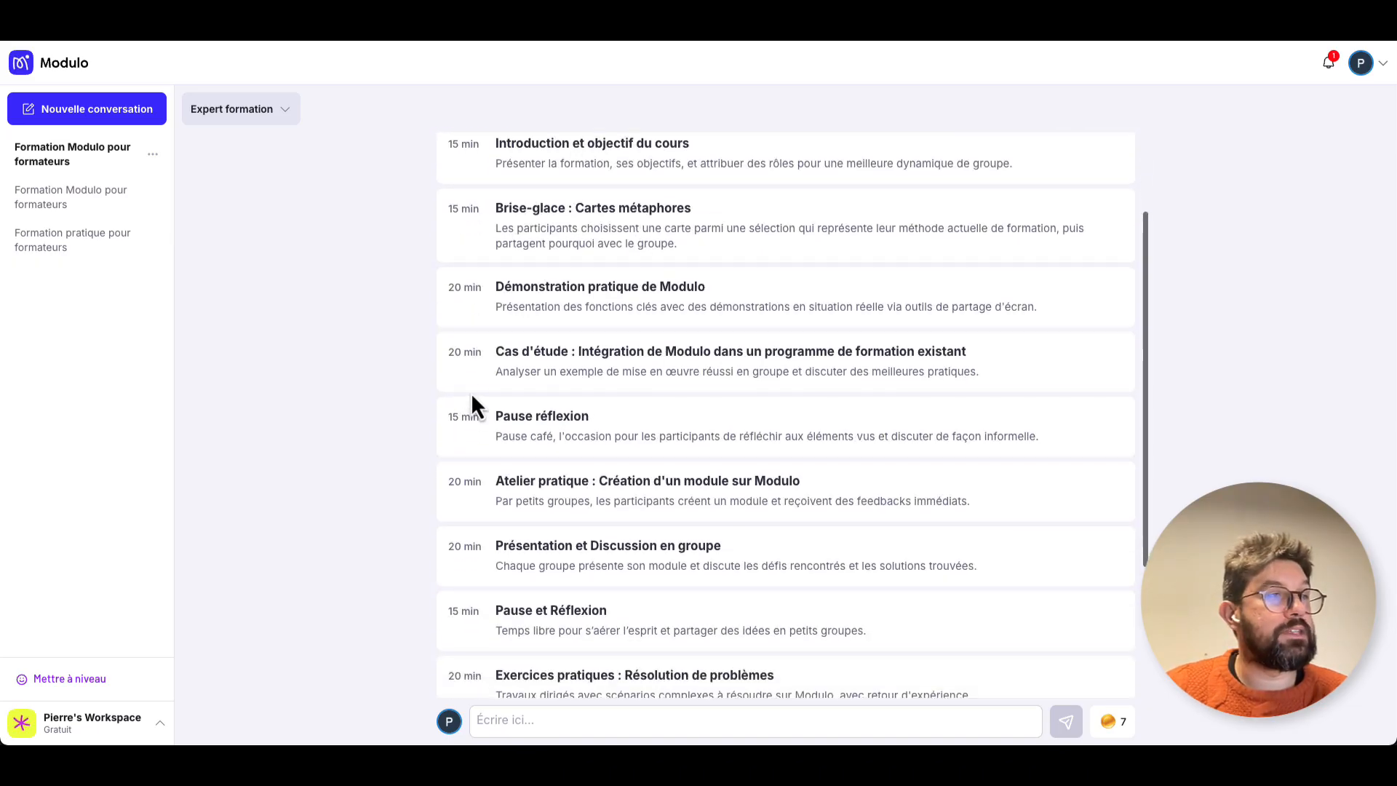
pyautogui.scroll(-1, 470, 529)
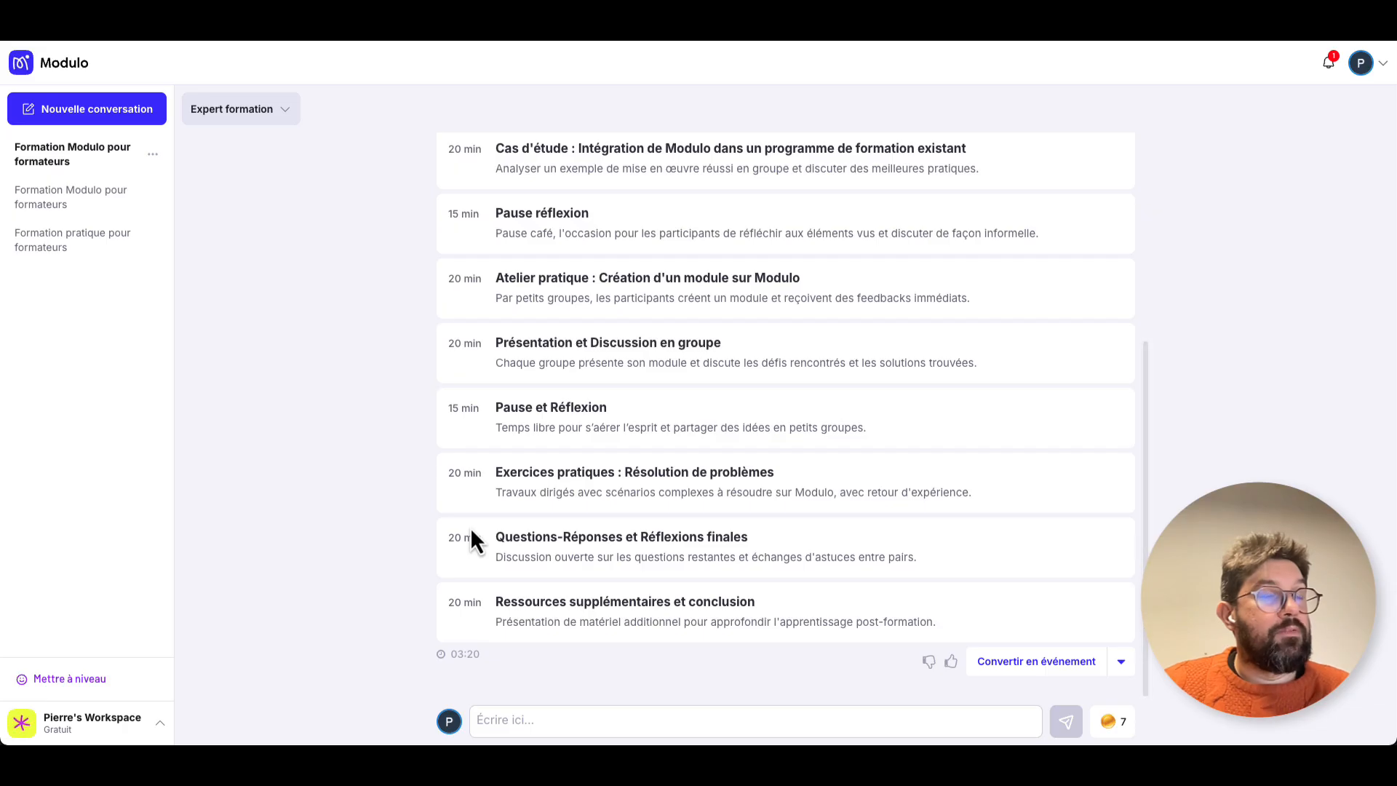
pyautogui.scroll(5, 470, 529)
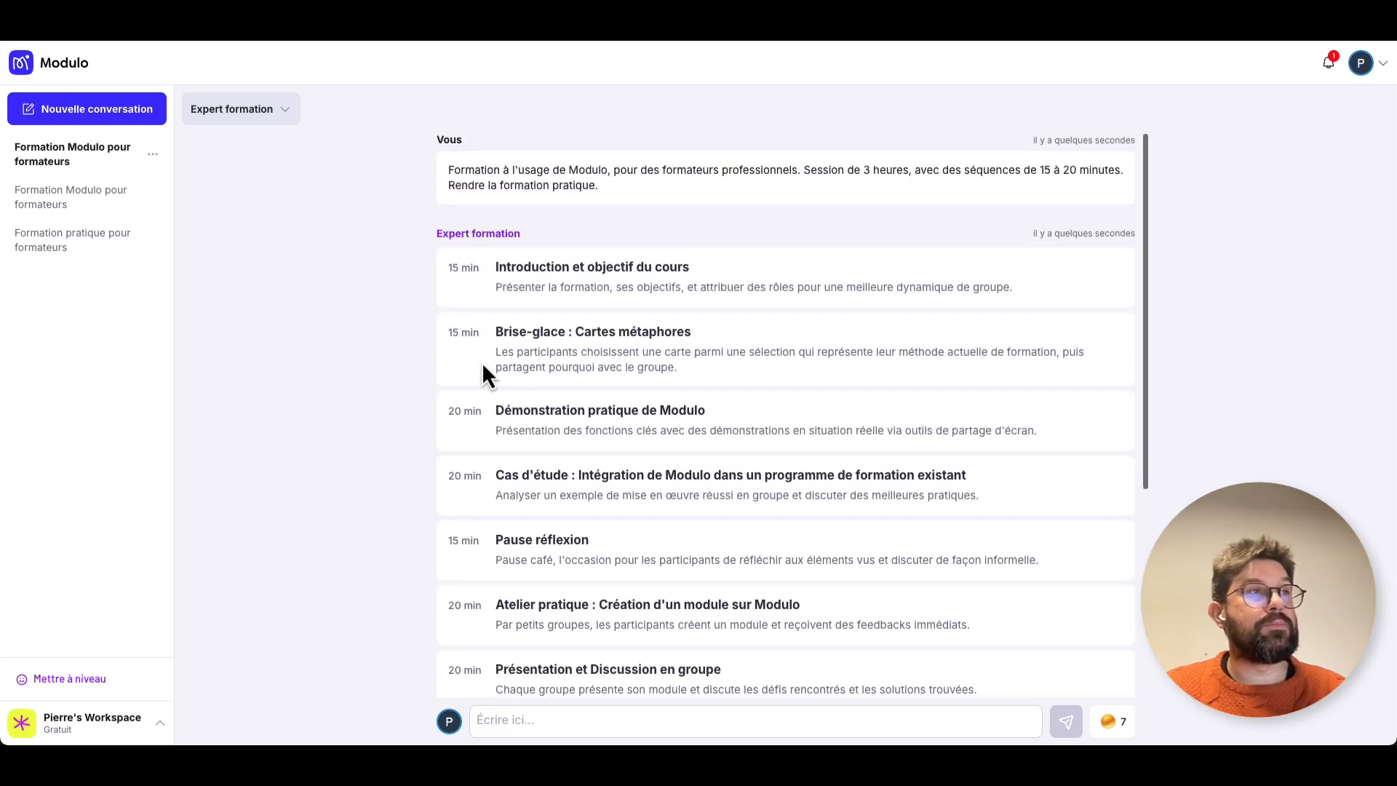
pyautogui.scroll(-5, 578, 518)
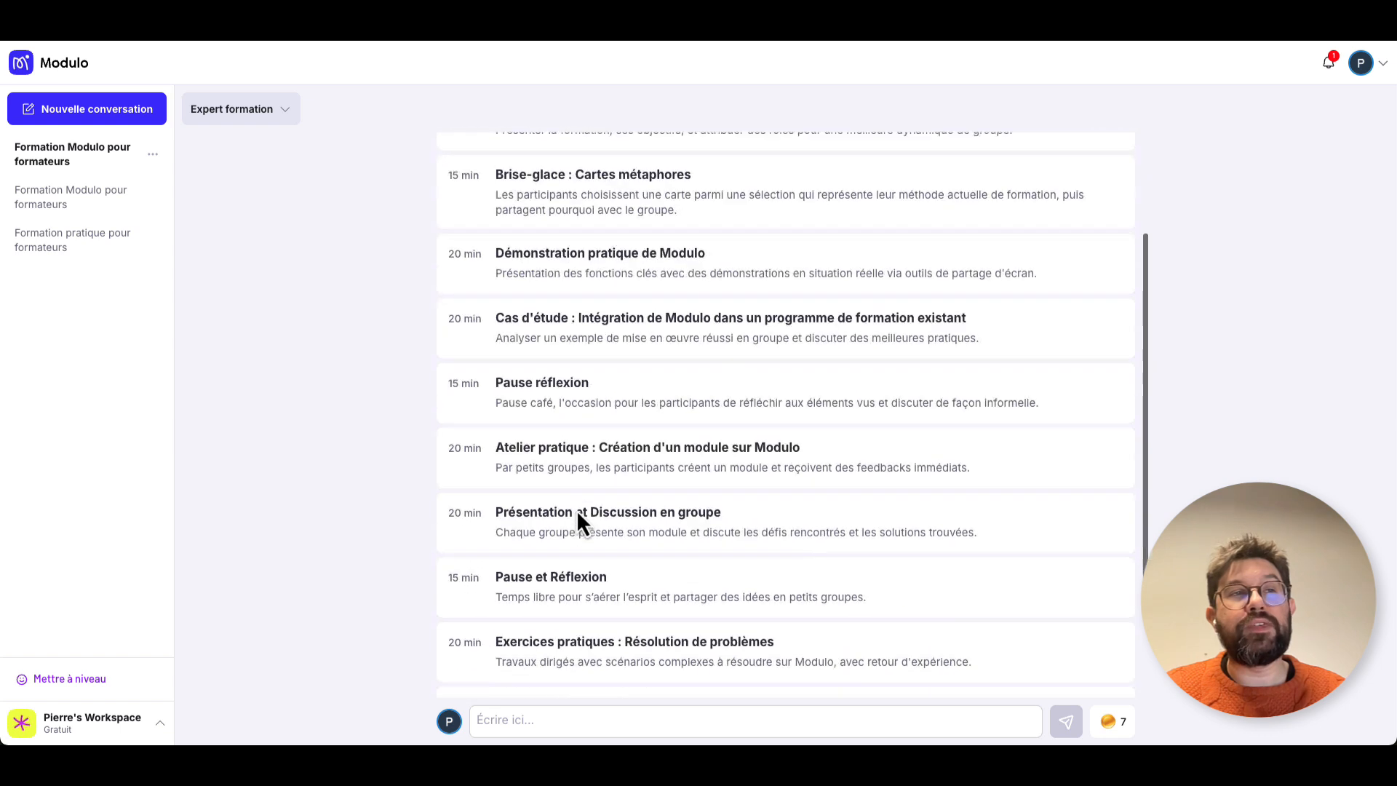
pyautogui.click(554, 721)
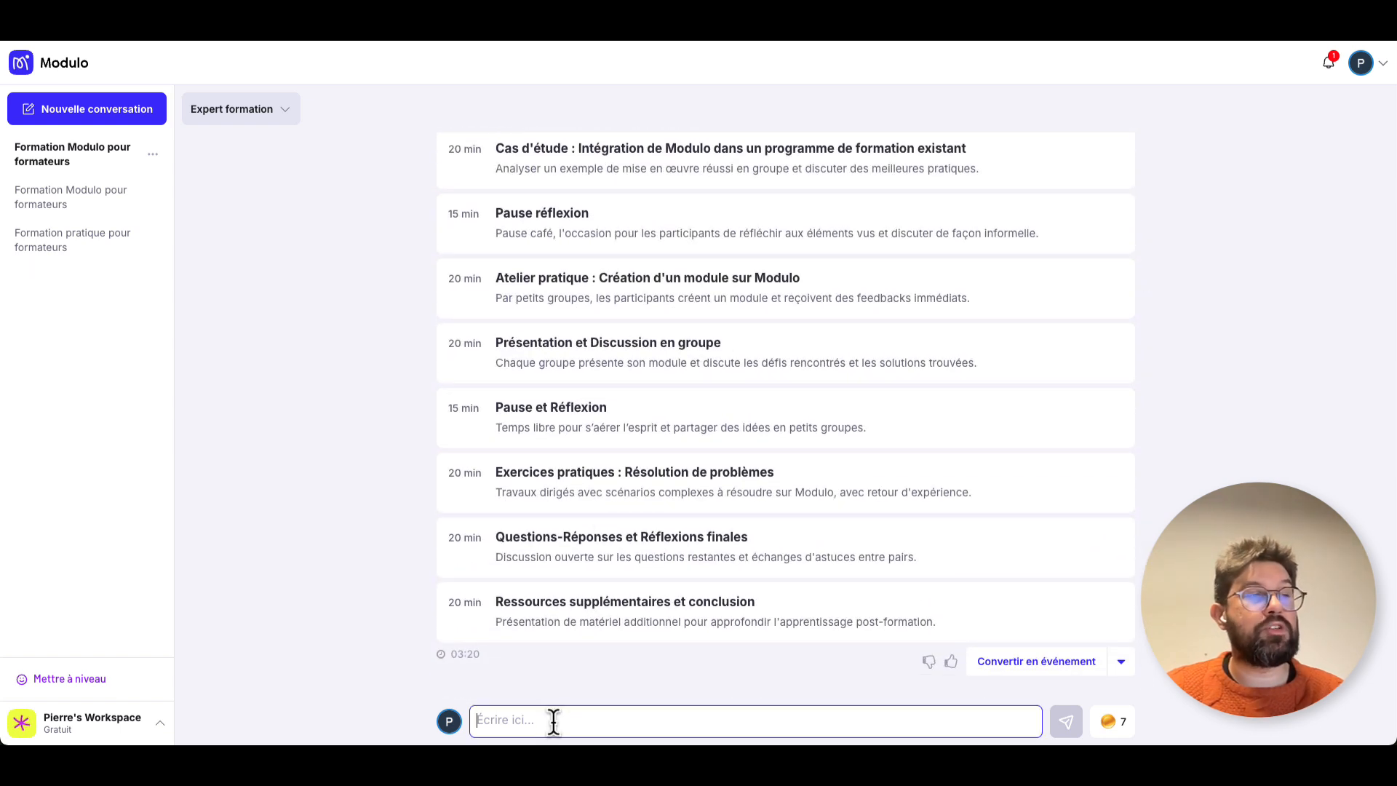
pyautogui.write('sjdfhdkjvkjkf')
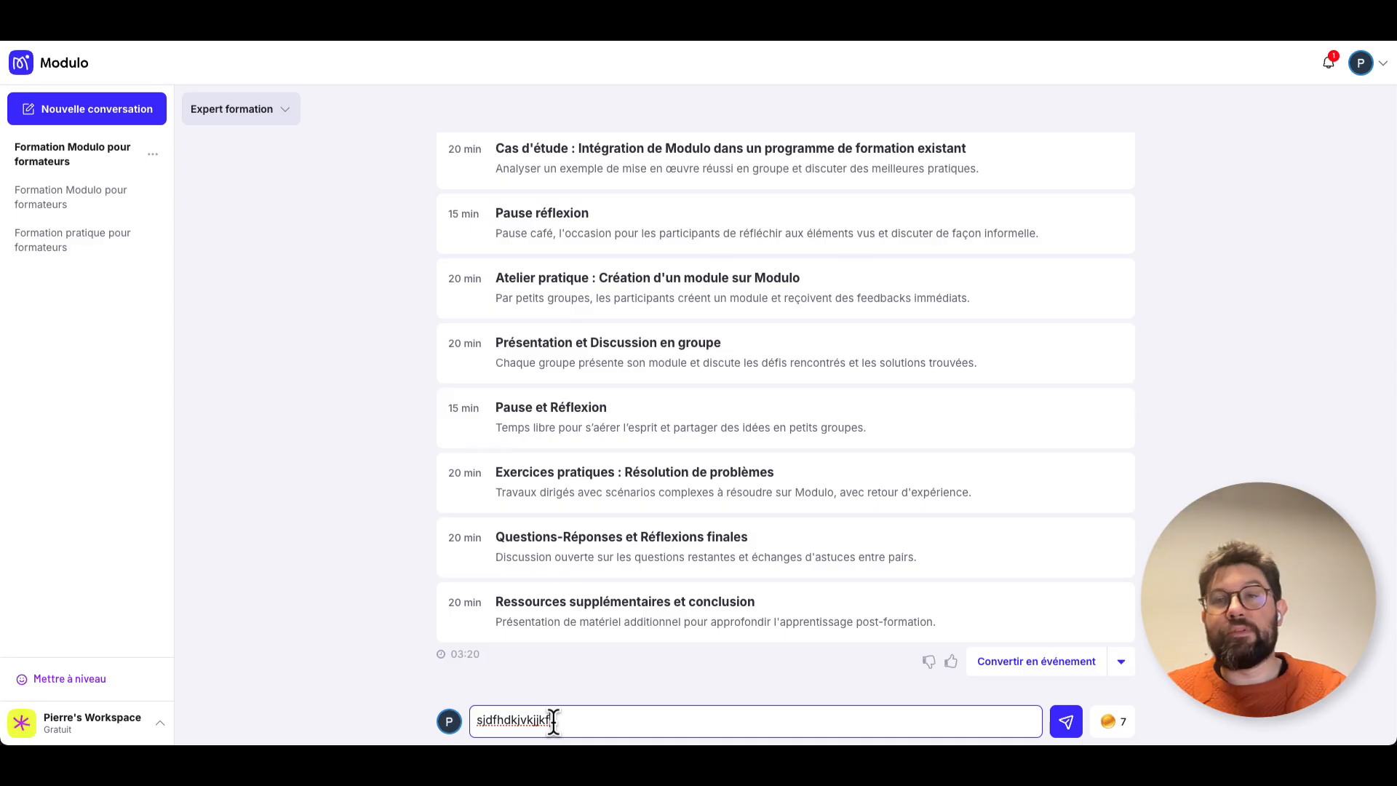
pyautogui.hotkey('ctrl', 'a')
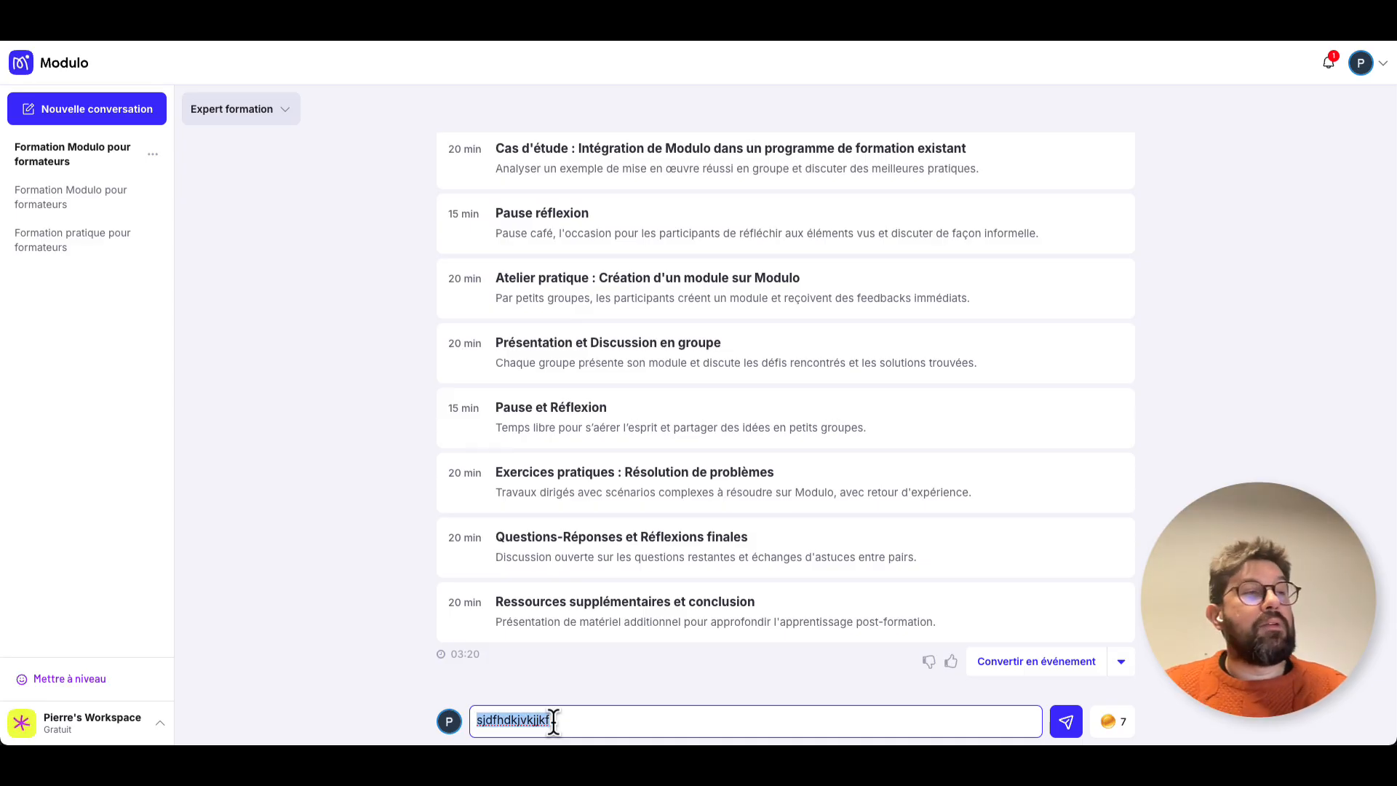
pyautogui.press('BackSpace')
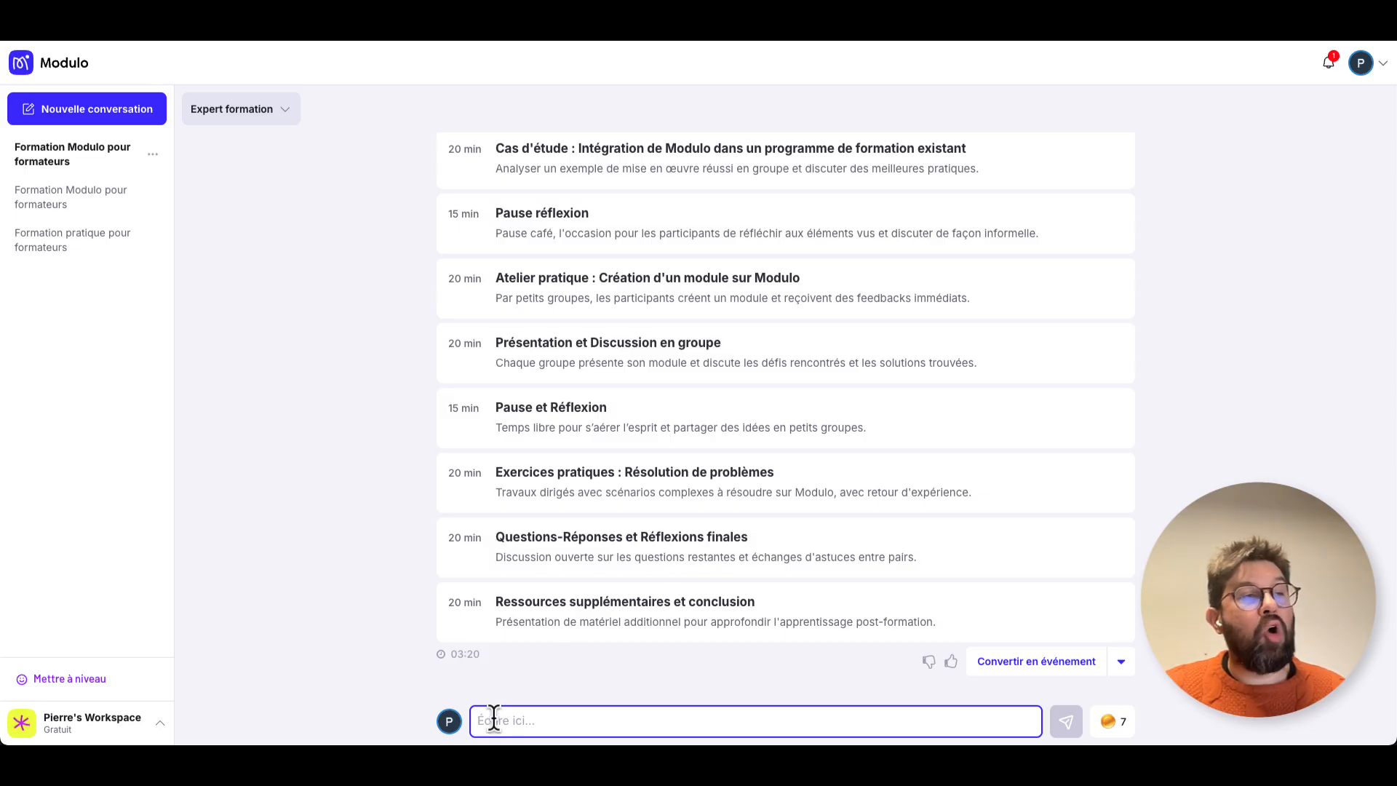
# Check the generated programme against the original request and convert it into a new event.
pyautogui.scroll(5, 587, 504)
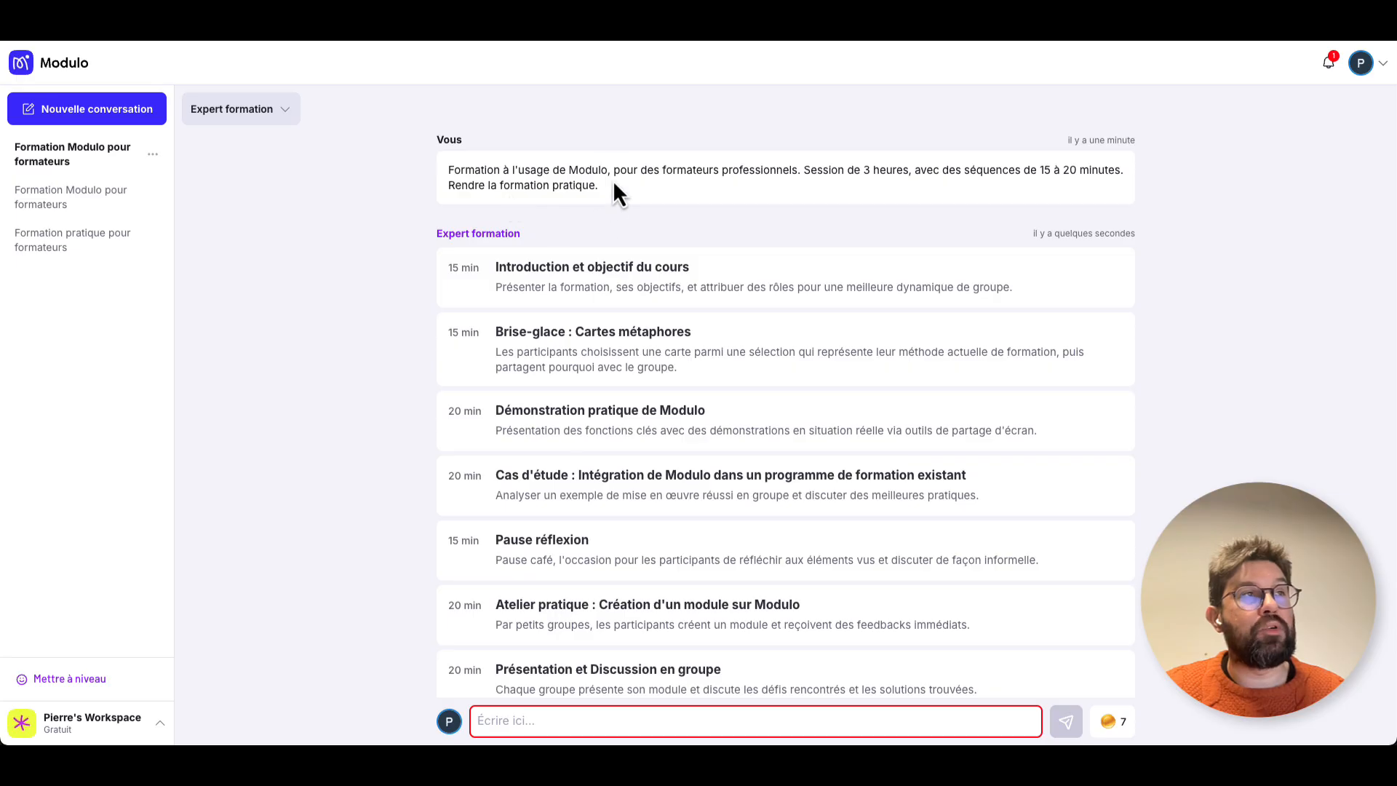
pyautogui.scroll(-5, 595, 225)
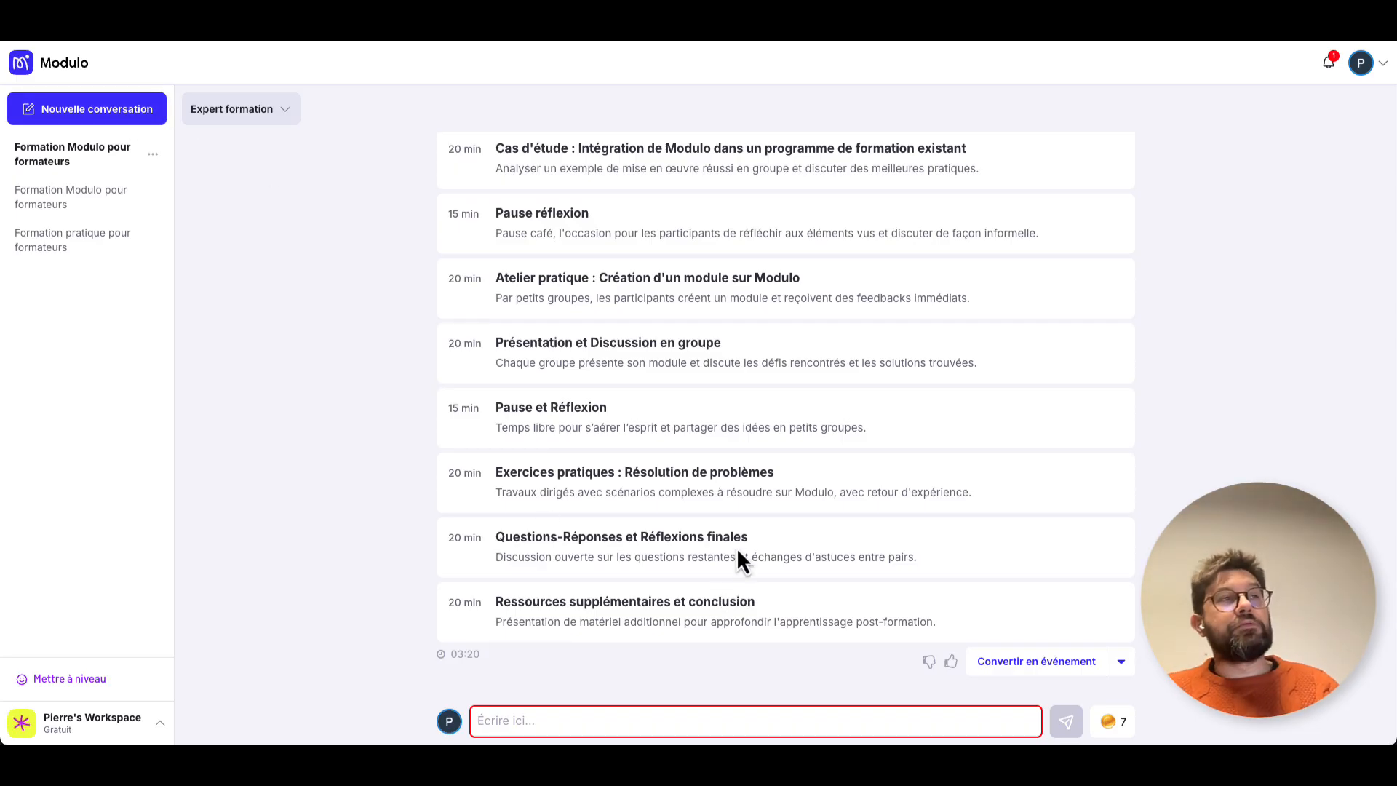
pyautogui.scroll(3, 737, 549)
pyautogui.scroll(1, 737, 551)
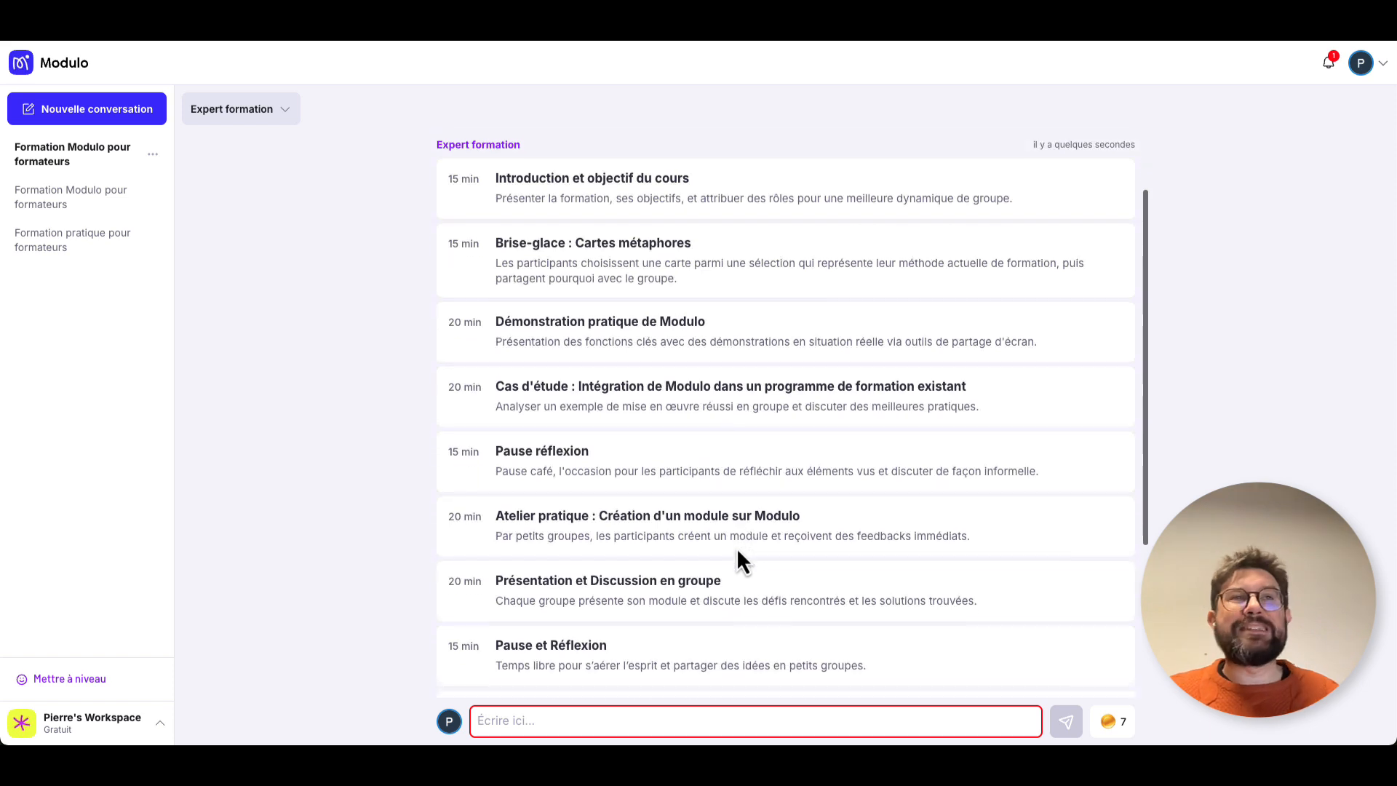
pyautogui.scroll(-2, 737, 551)
pyautogui.scroll(-2, 736, 548)
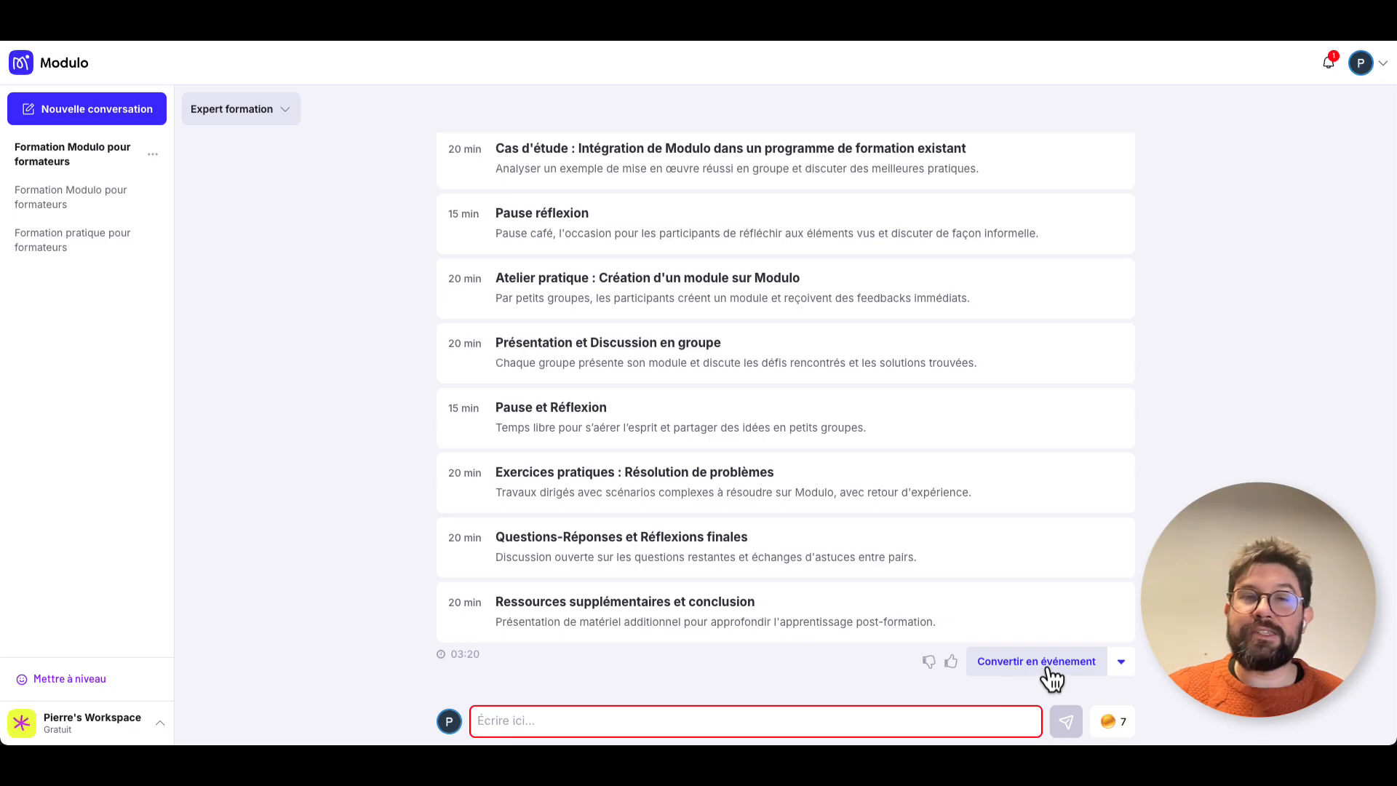
pyautogui.click(1122, 663)
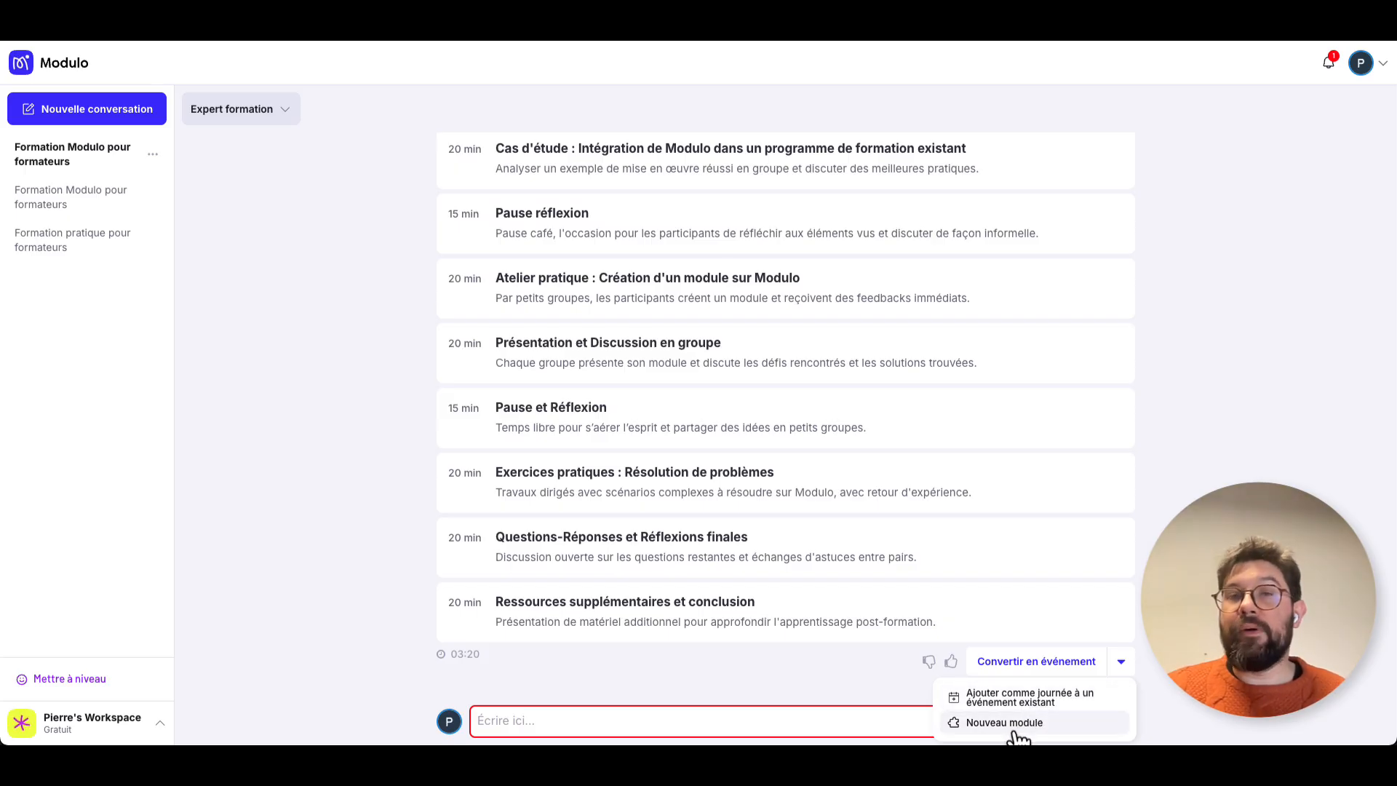
pyautogui.click(1171, 632)
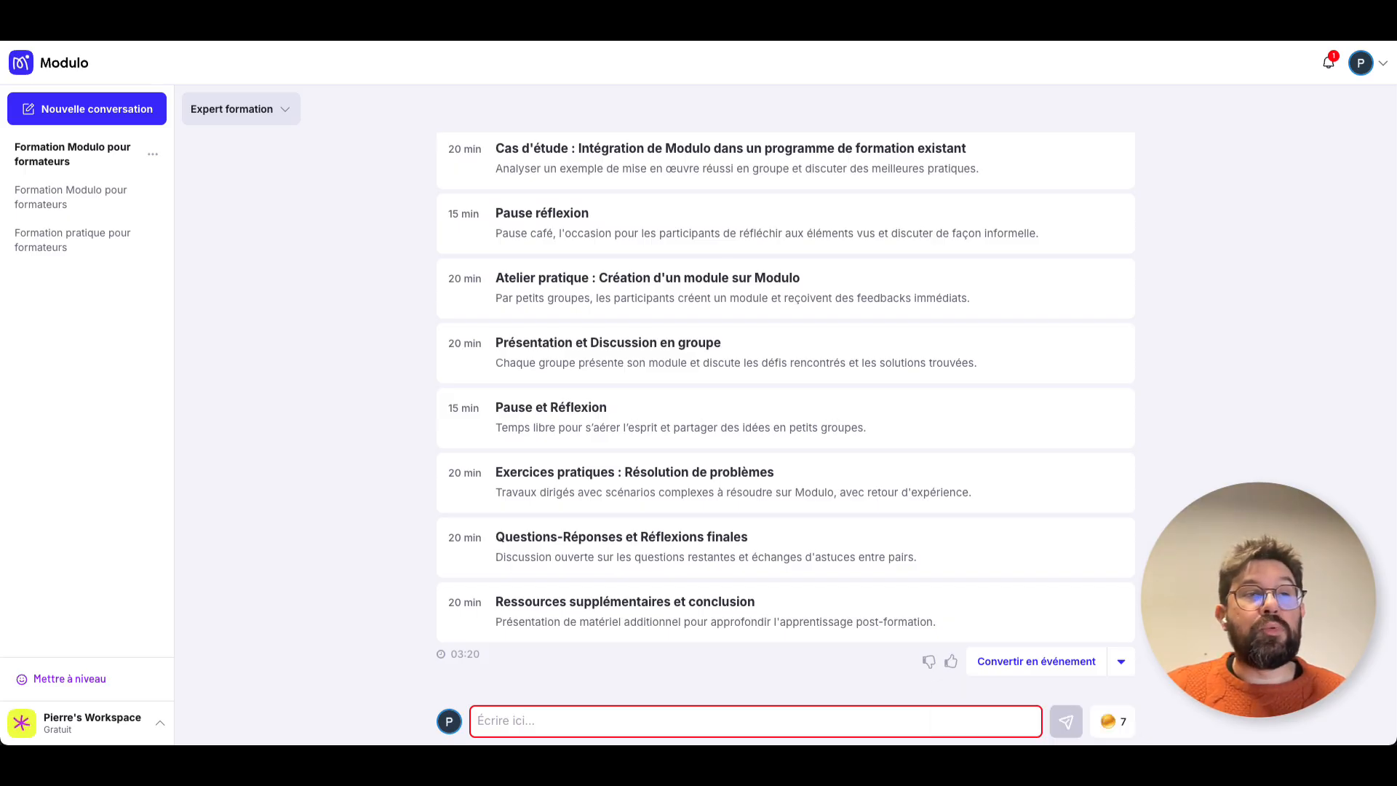
pyautogui.click(1042, 665)
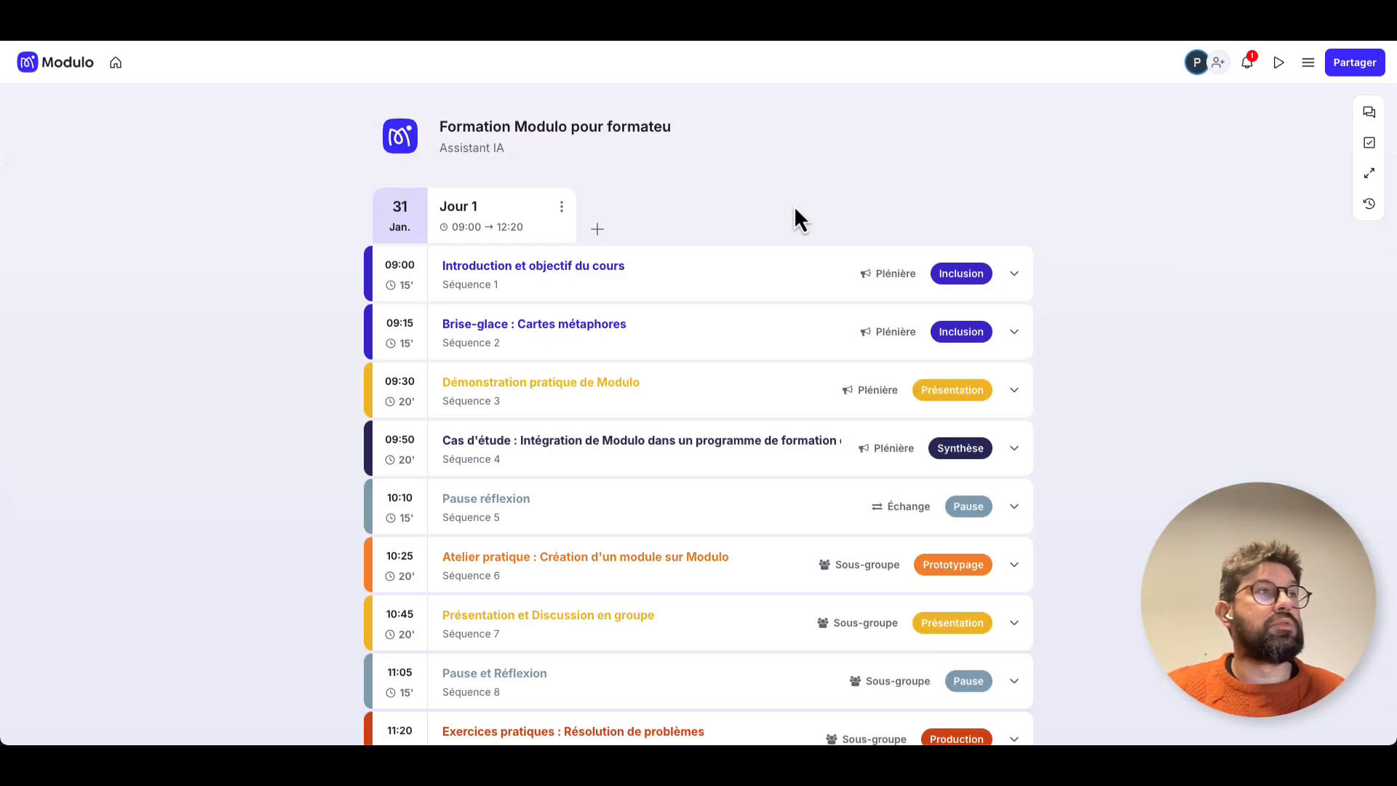
# Rename the event "Formation à l'usage de Modulo" in its information settings.
pyautogui.click(520, 136)
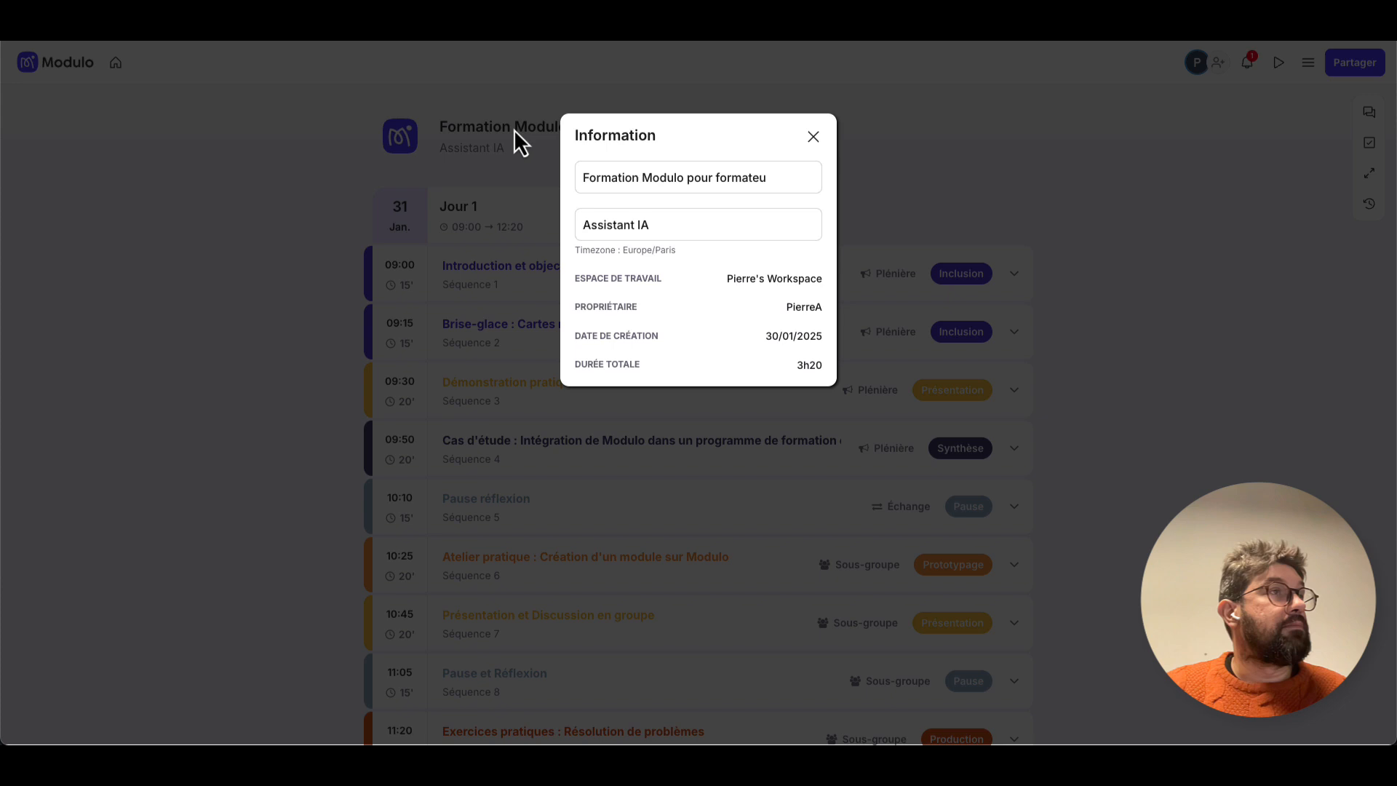
pyautogui.click(642, 182)
pyautogui.write("l'usage de")
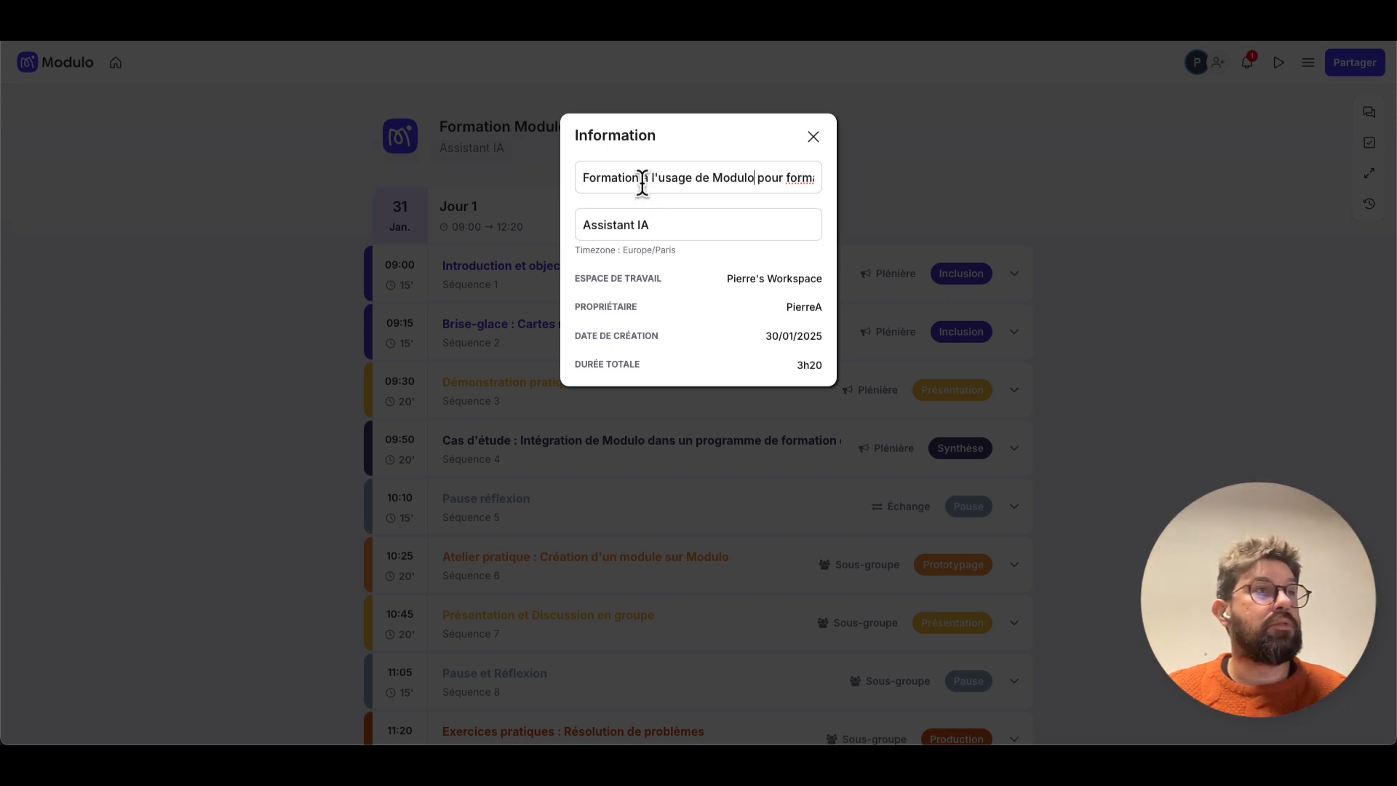
pyautogui.hotkey('shift', 'End')
pyautogui.press('Delete')
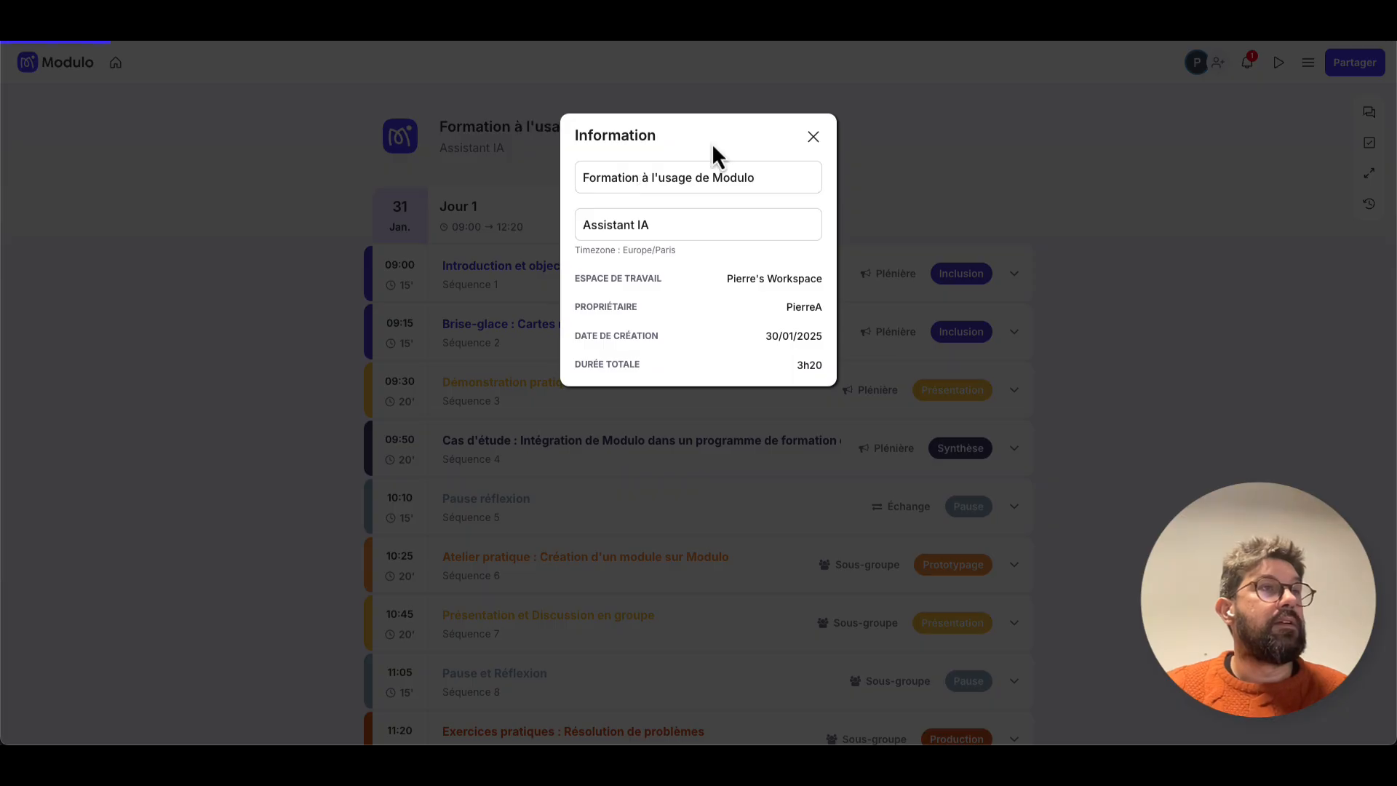
pyautogui.click(813, 139)
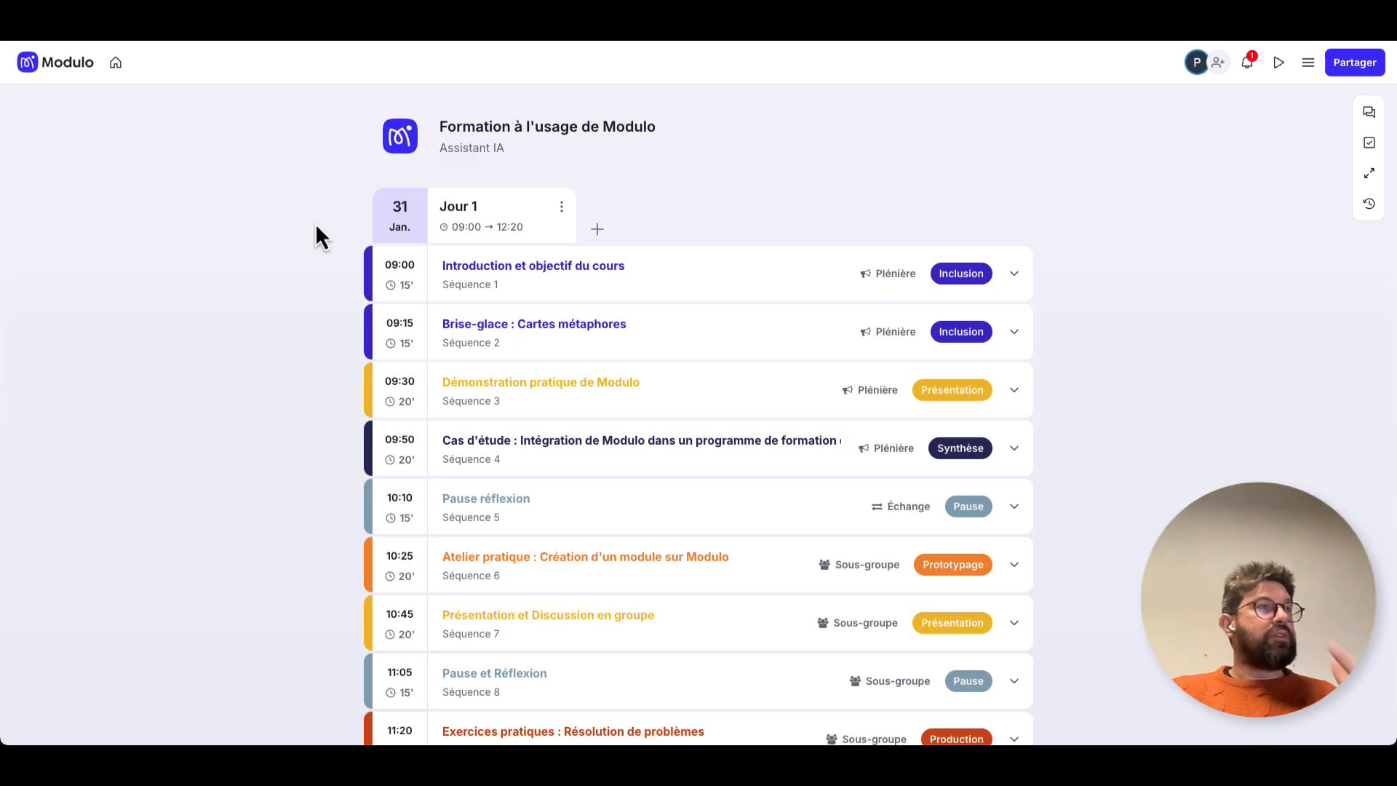
# Check the event's schedule and shorten the "Pause réflexion" sequence to 10 minutes.
pyautogui.scroll(-4, 316, 226)
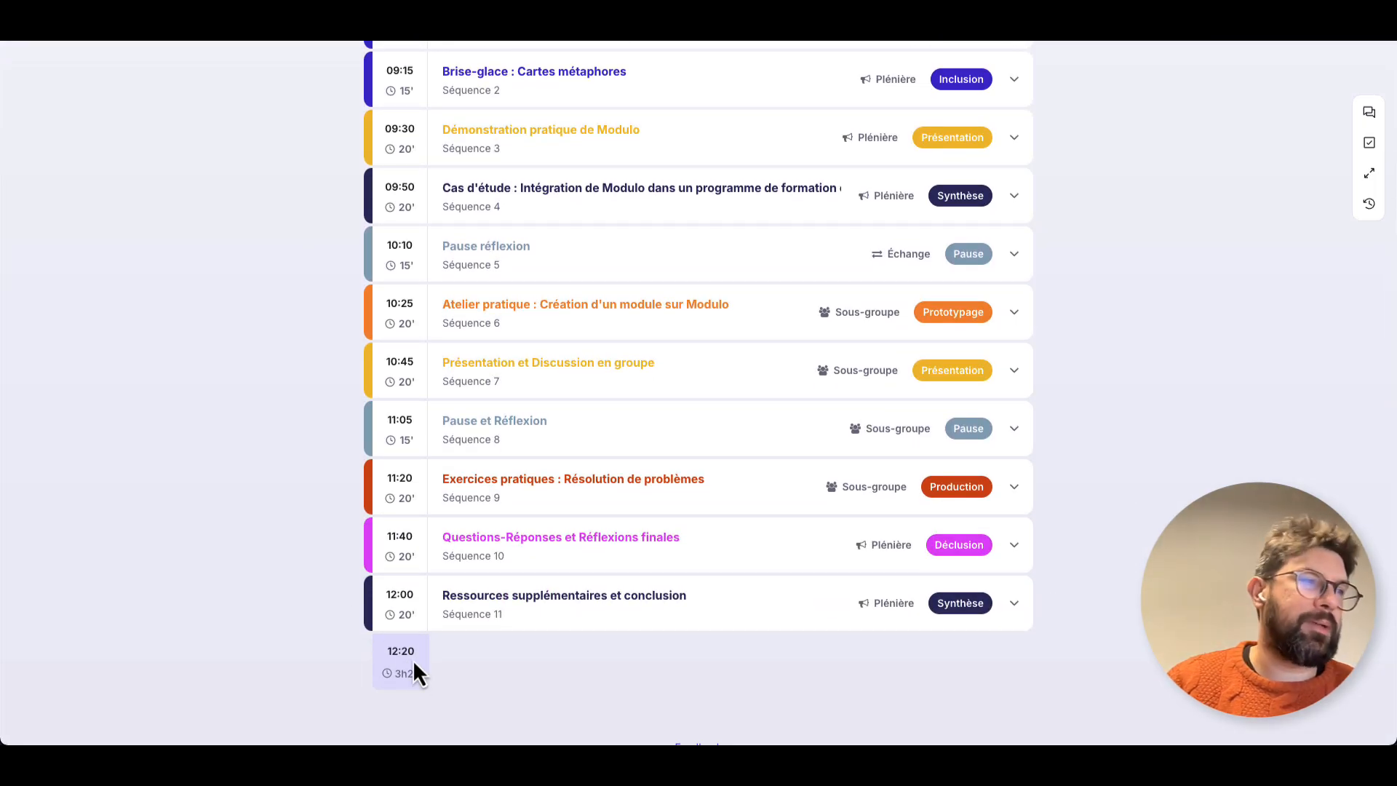
pyautogui.scroll(2, 415, 663)
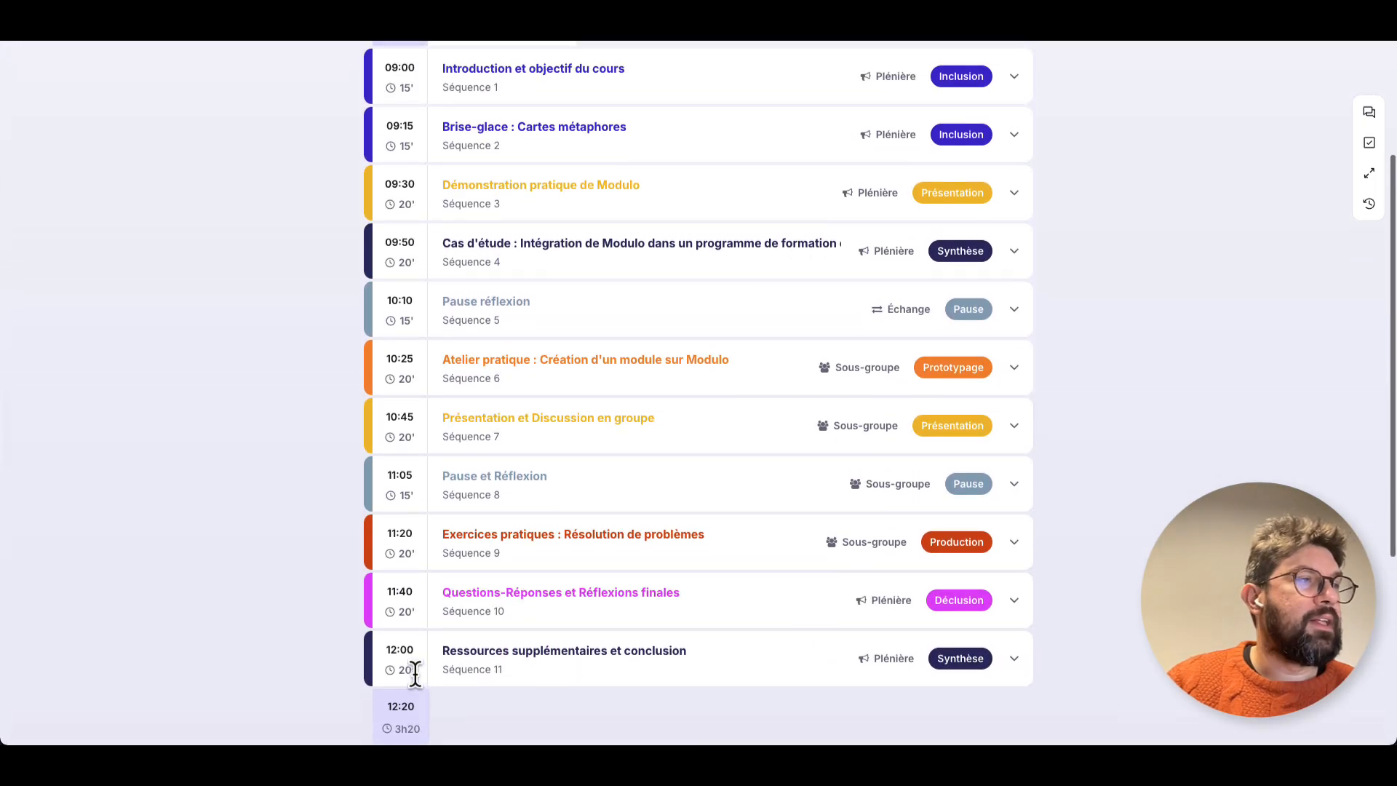
pyautogui.scroll(3, 396, 411)
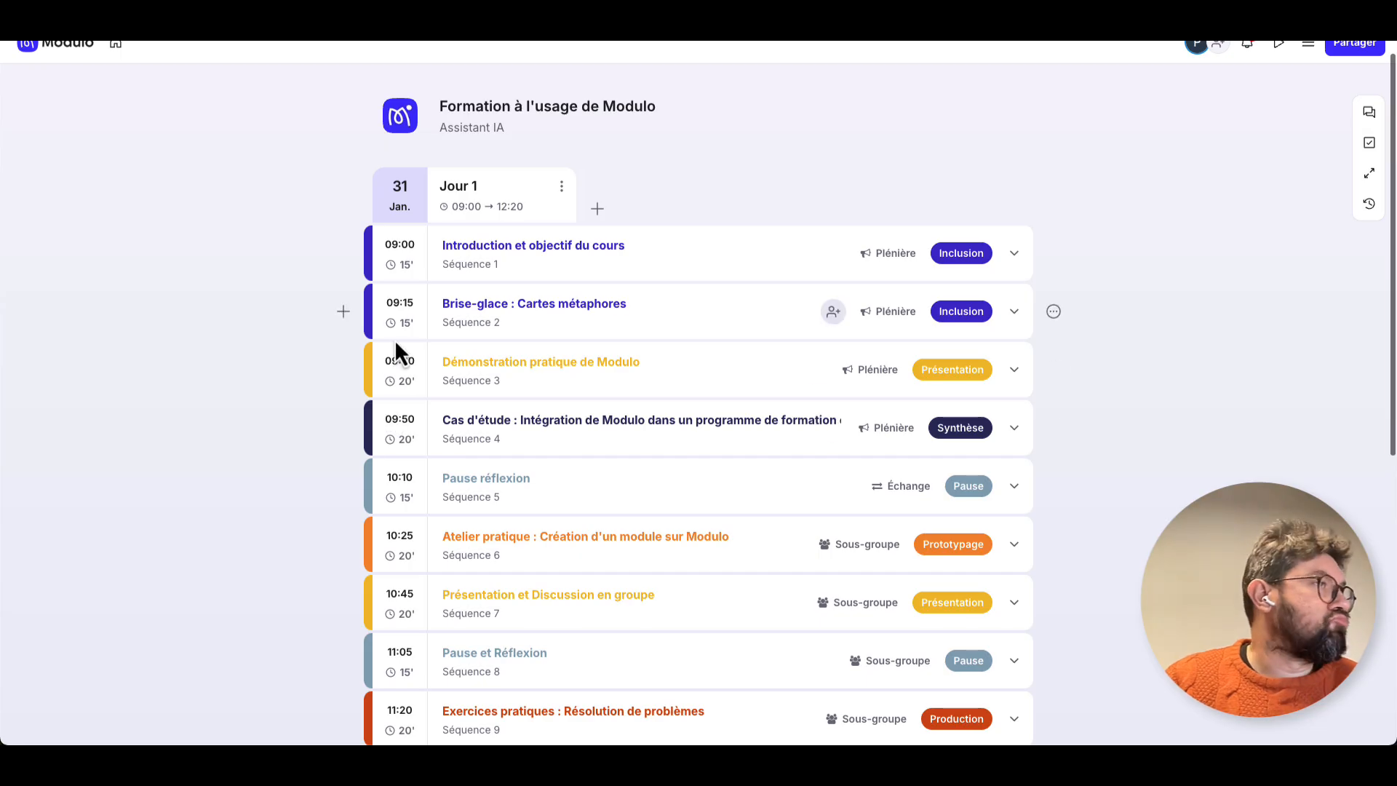
pyautogui.scroll(-1, 388, 517)
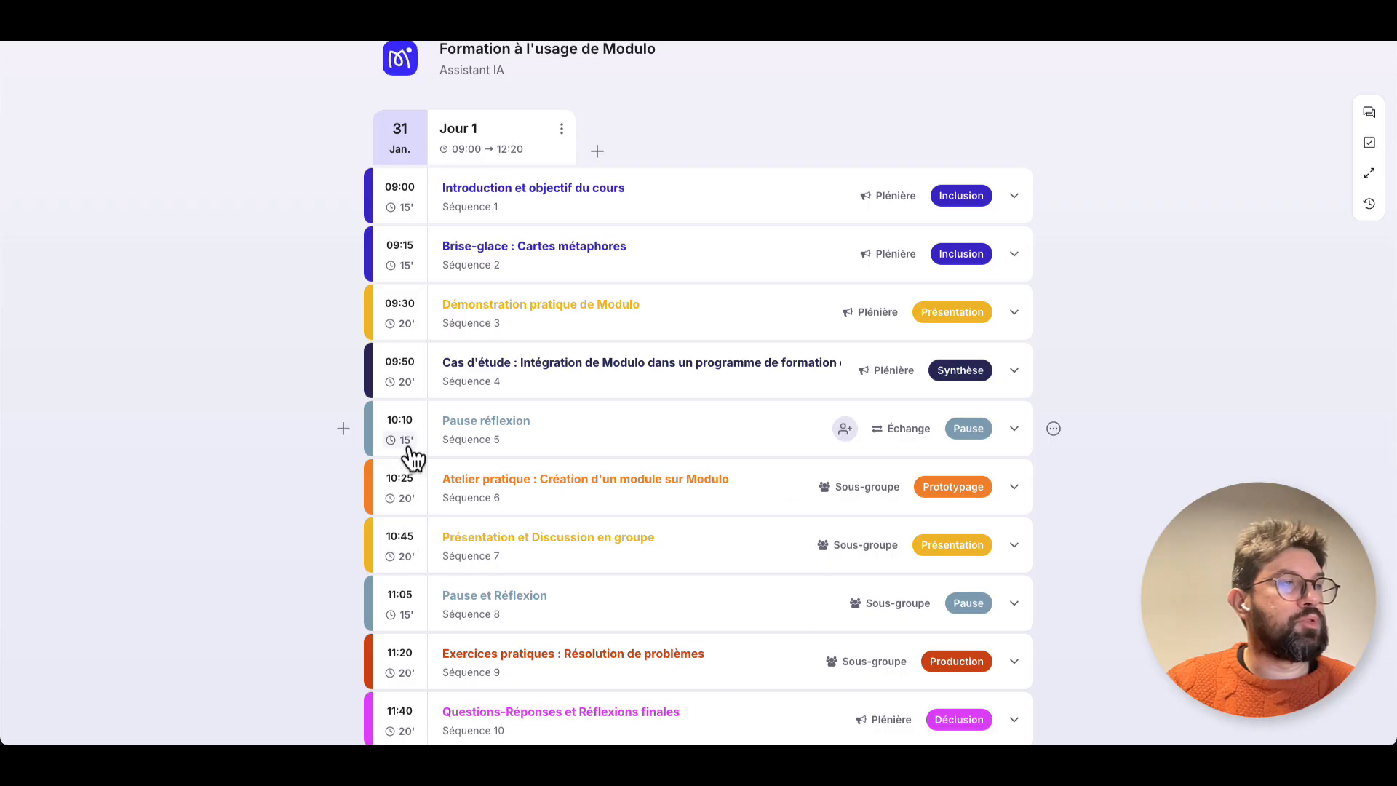
pyautogui.click(407, 443)
pyautogui.write('0')
pyautogui.press('Return')
# Delete the second break, "Pause et Réflexion", from the day's schedule.
pyautogui.scroll(-1, 408, 583)
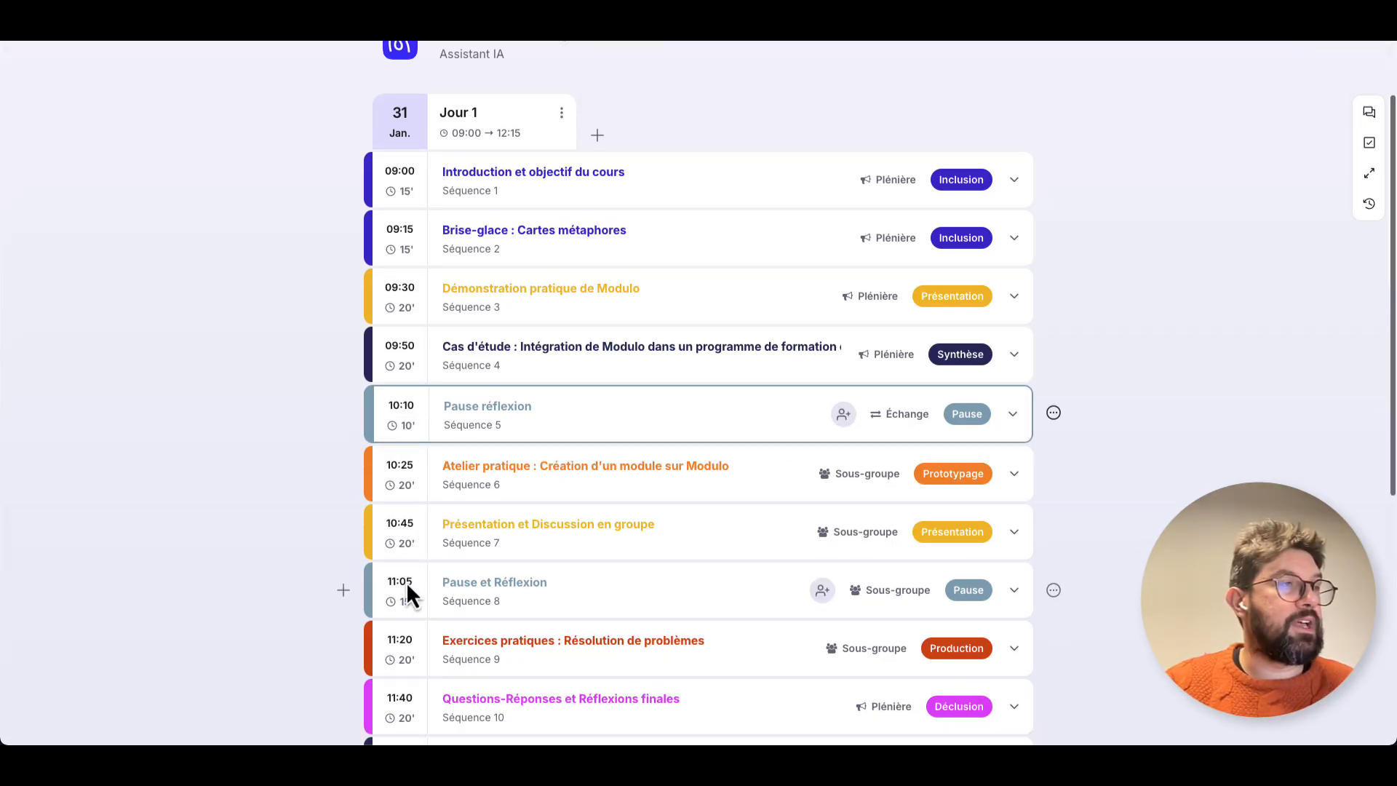
pyautogui.click(1054, 546)
pyautogui.scroll(-3, 1034, 757)
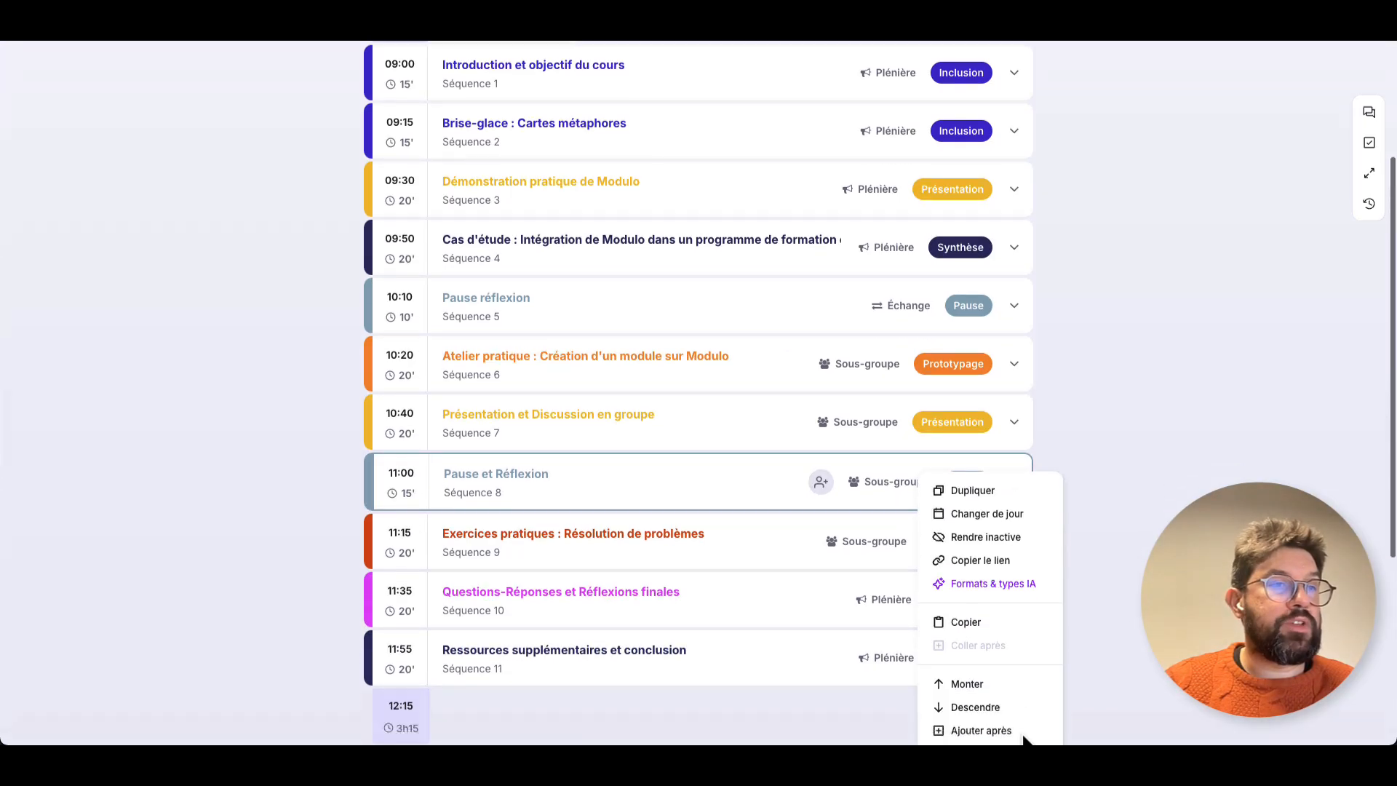
pyautogui.scroll(-1, 973, 730)
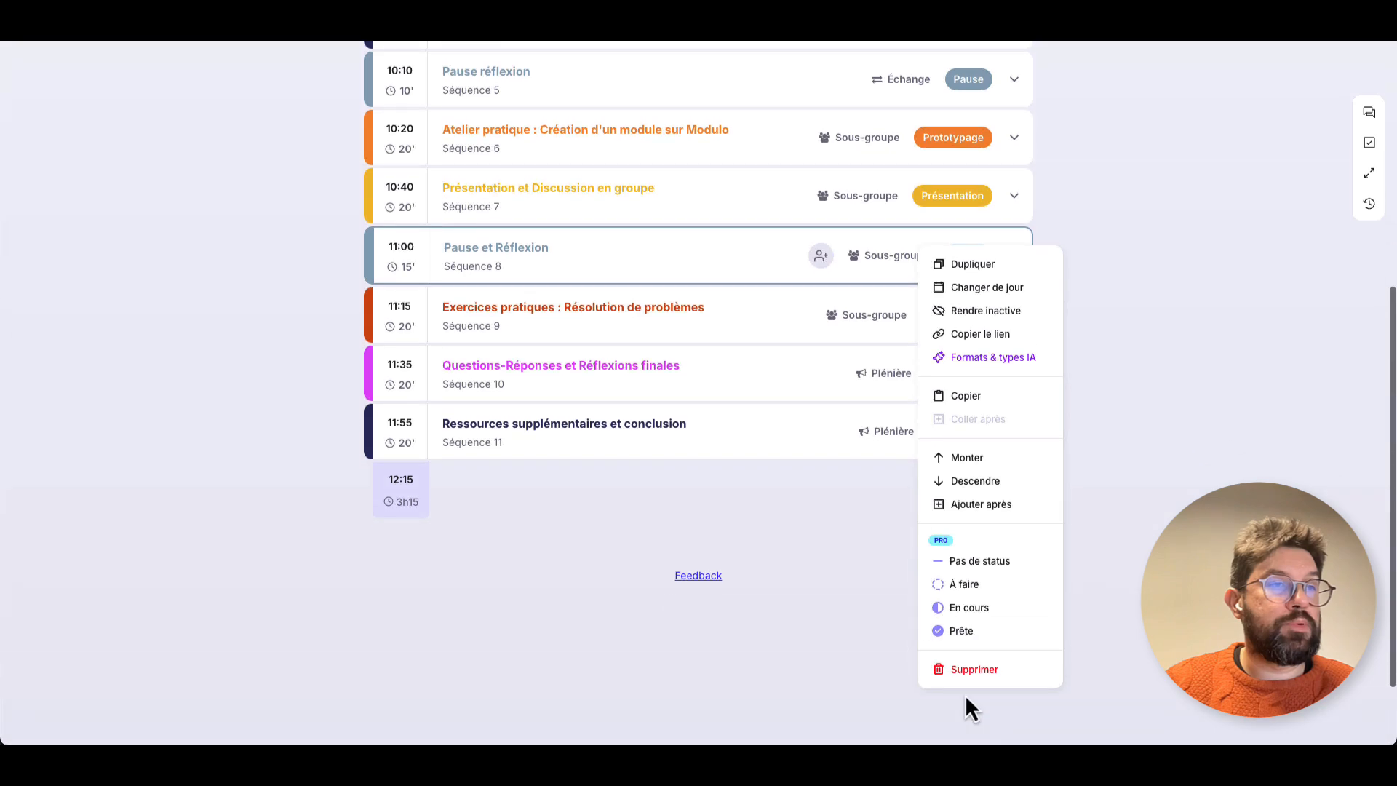
pyautogui.click(965, 677)
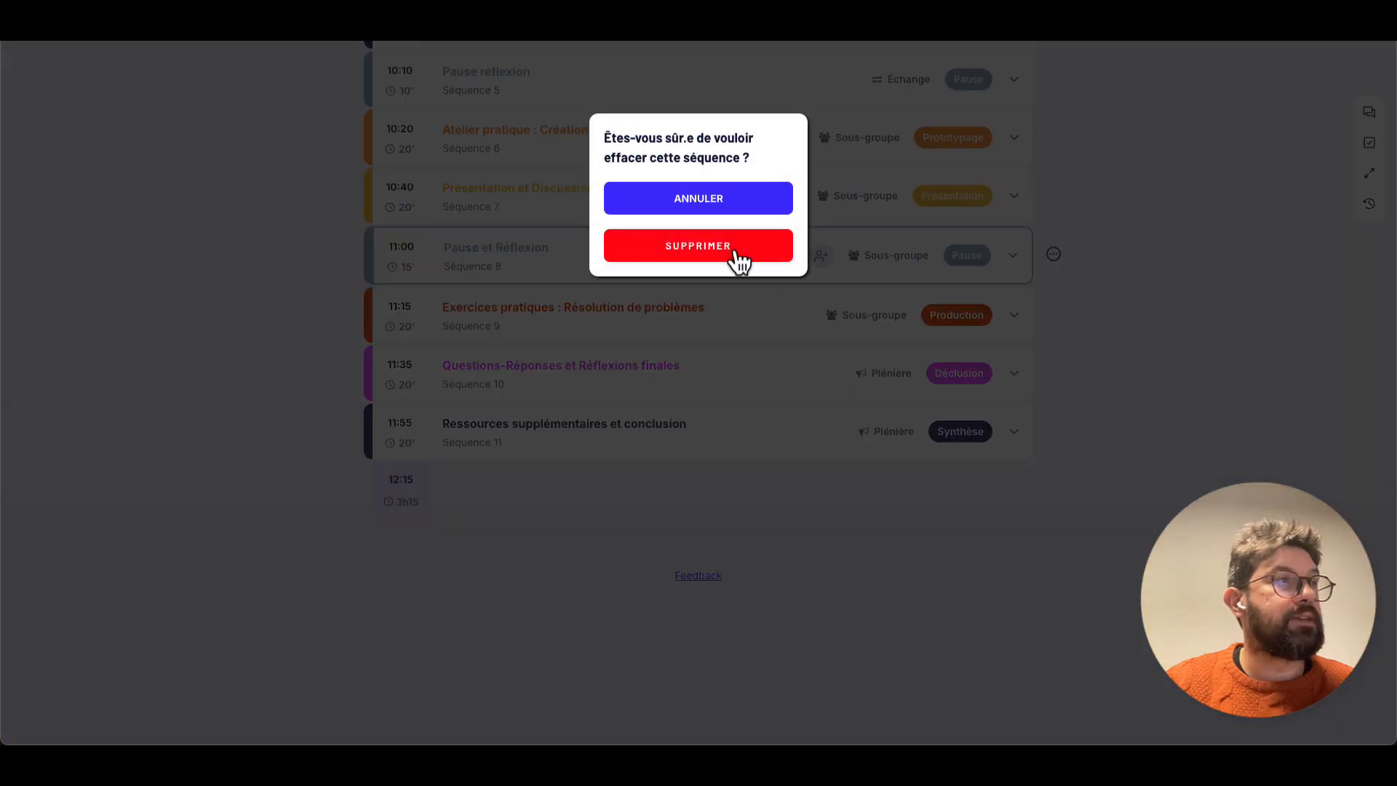
pyautogui.click(732, 251)
pyautogui.scroll(5, 1094, 230)
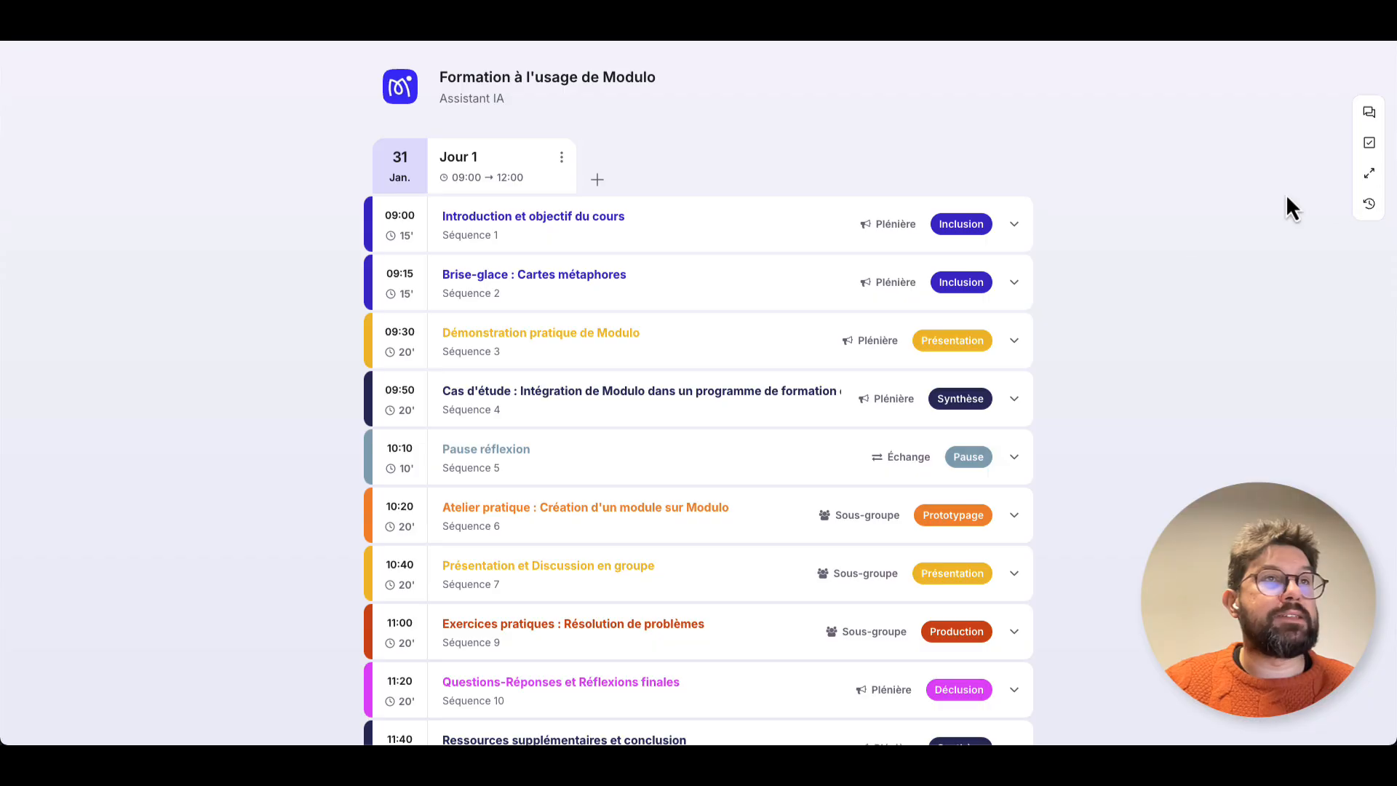
# Expand the "Introduction et objectif du cours" sequence and examine its description and the blocks that can be added to it.
pyautogui.click(1016, 225)
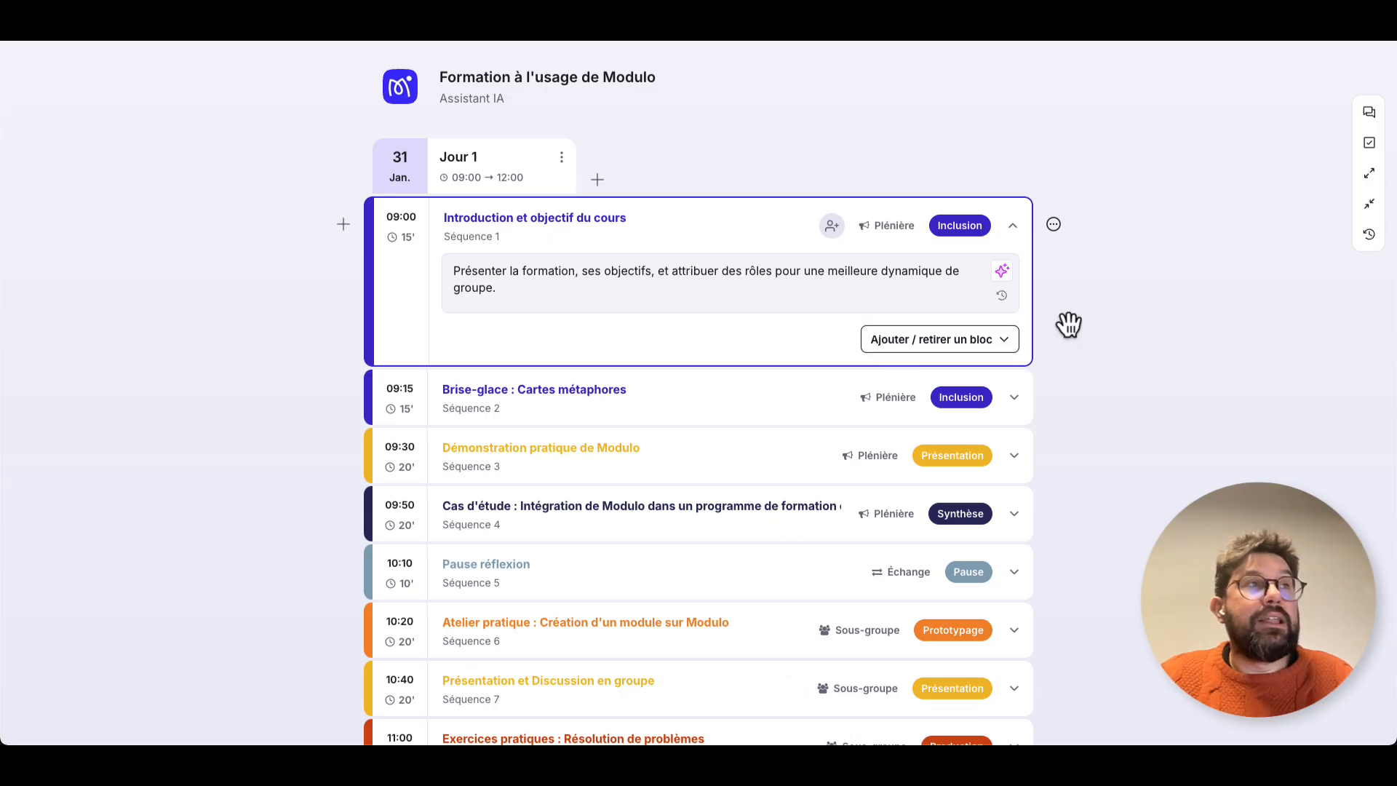
pyautogui.scroll(1, 1068, 324)
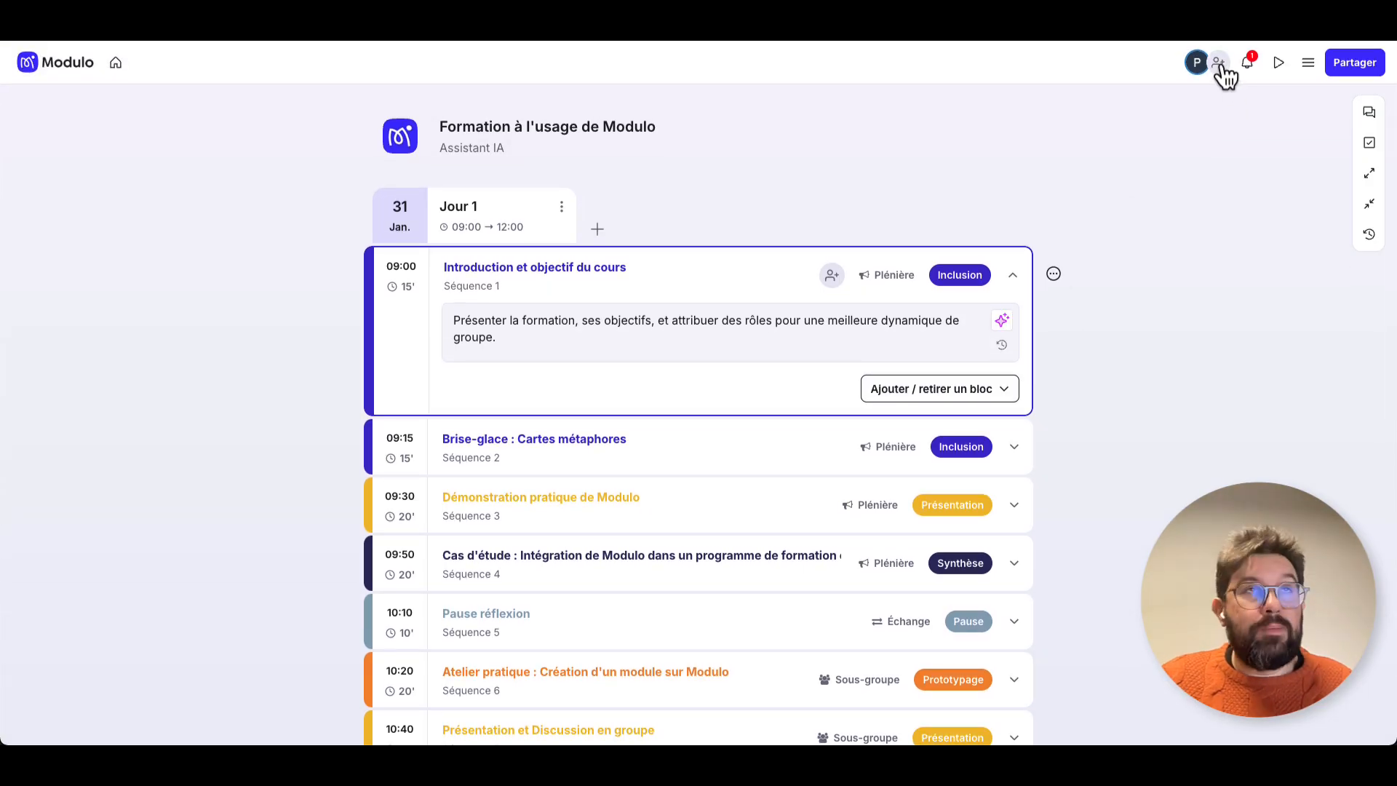
pyautogui.click(997, 393)
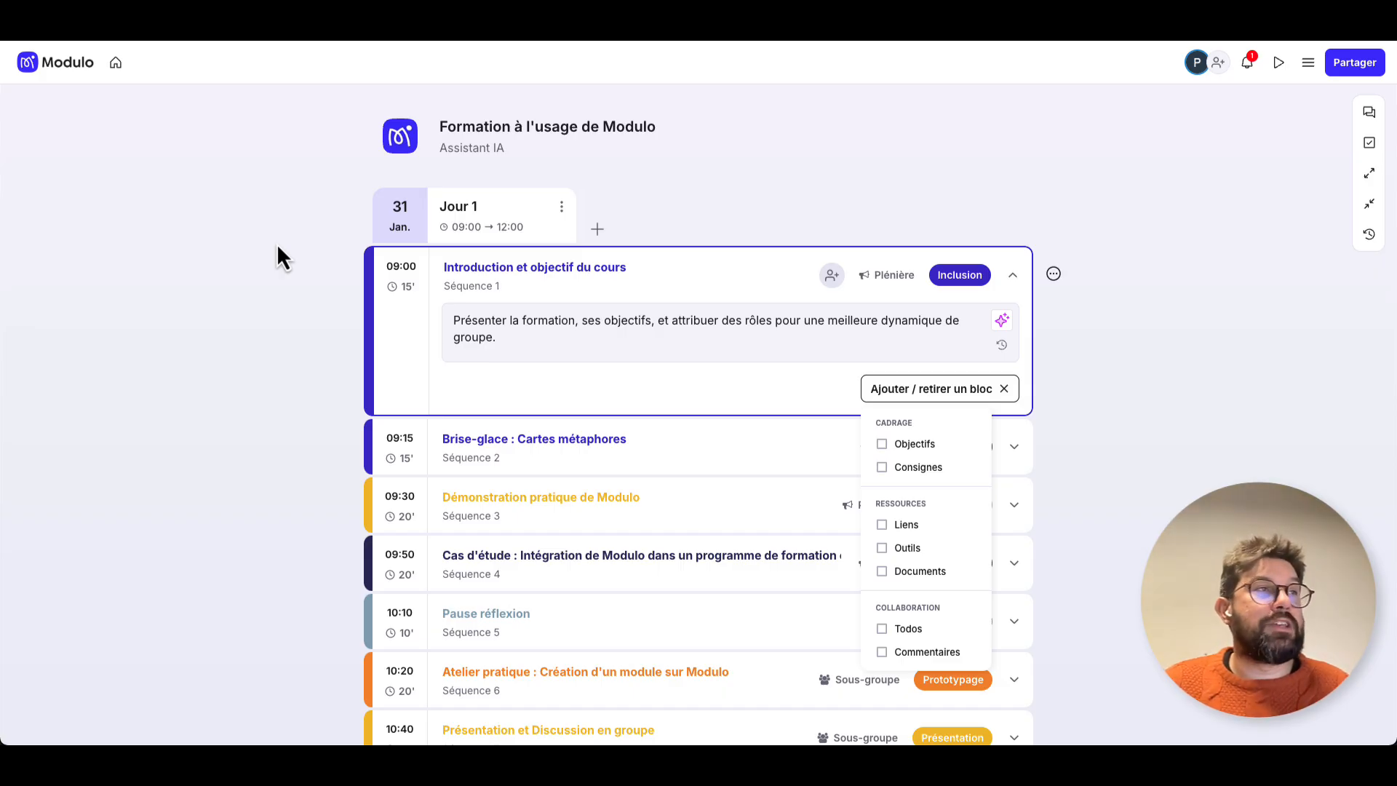
pyautogui.click(277, 247)
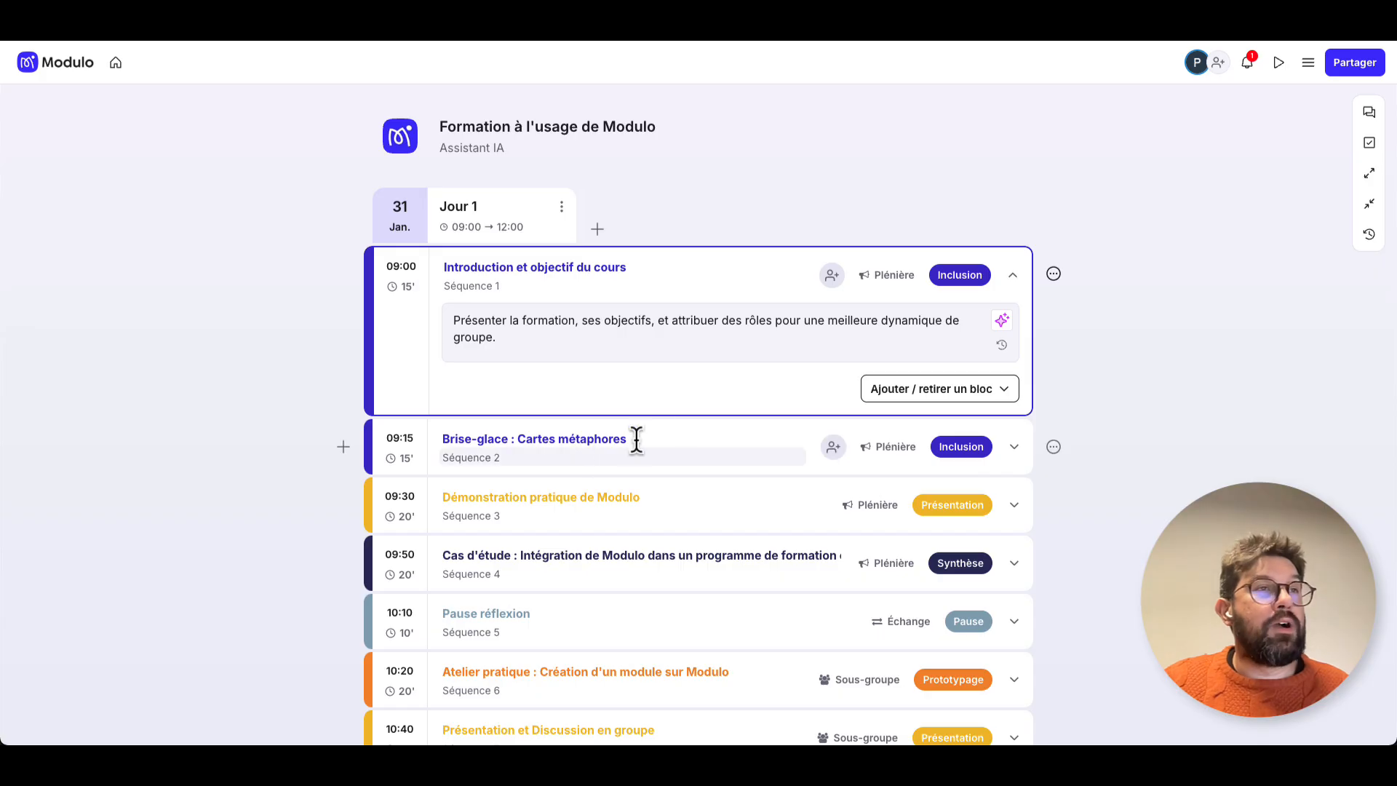
pyautogui.click(902, 388)
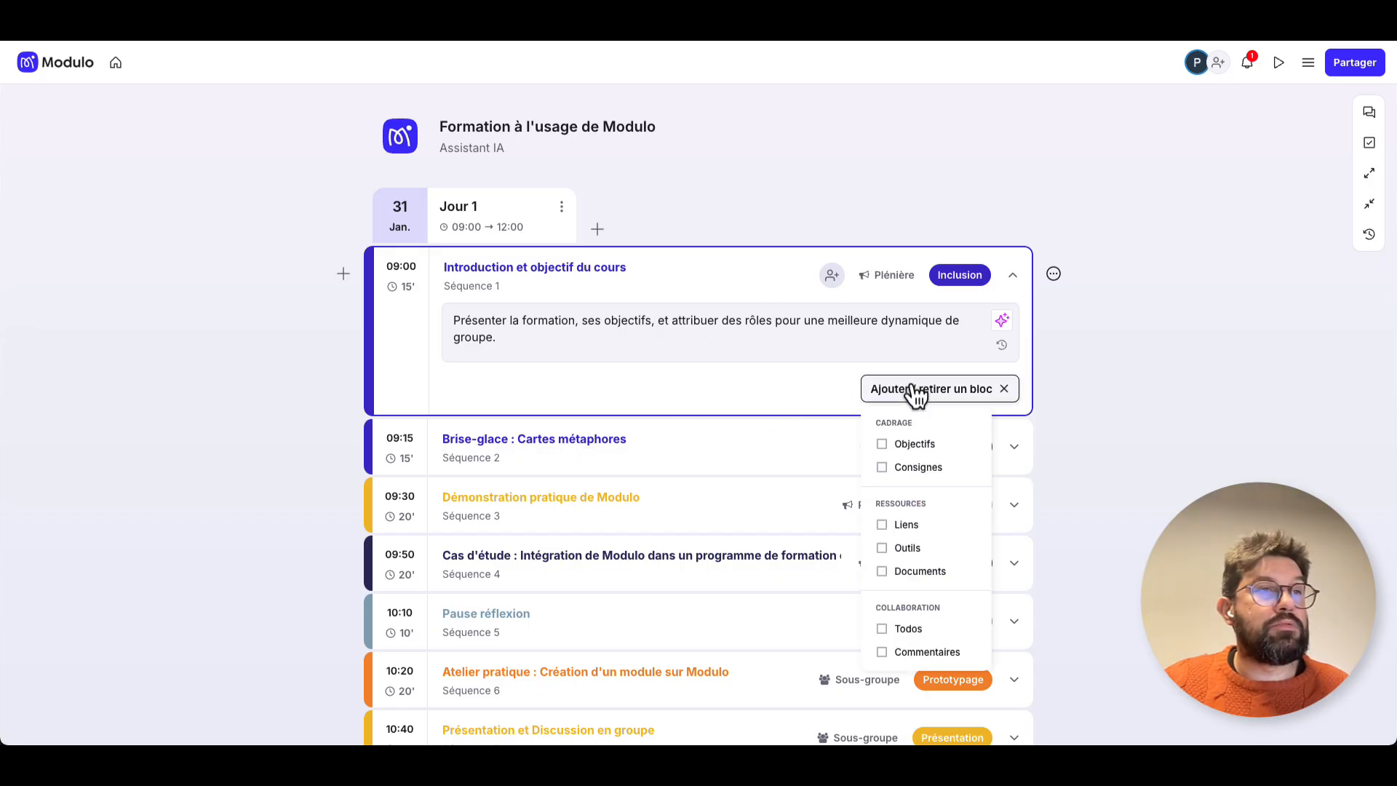
# Look through the options for inserting an item after the first sequence, including Assistant IA, without adding anything.
pyautogui.click(347, 279)
pyautogui.click(431, 455)
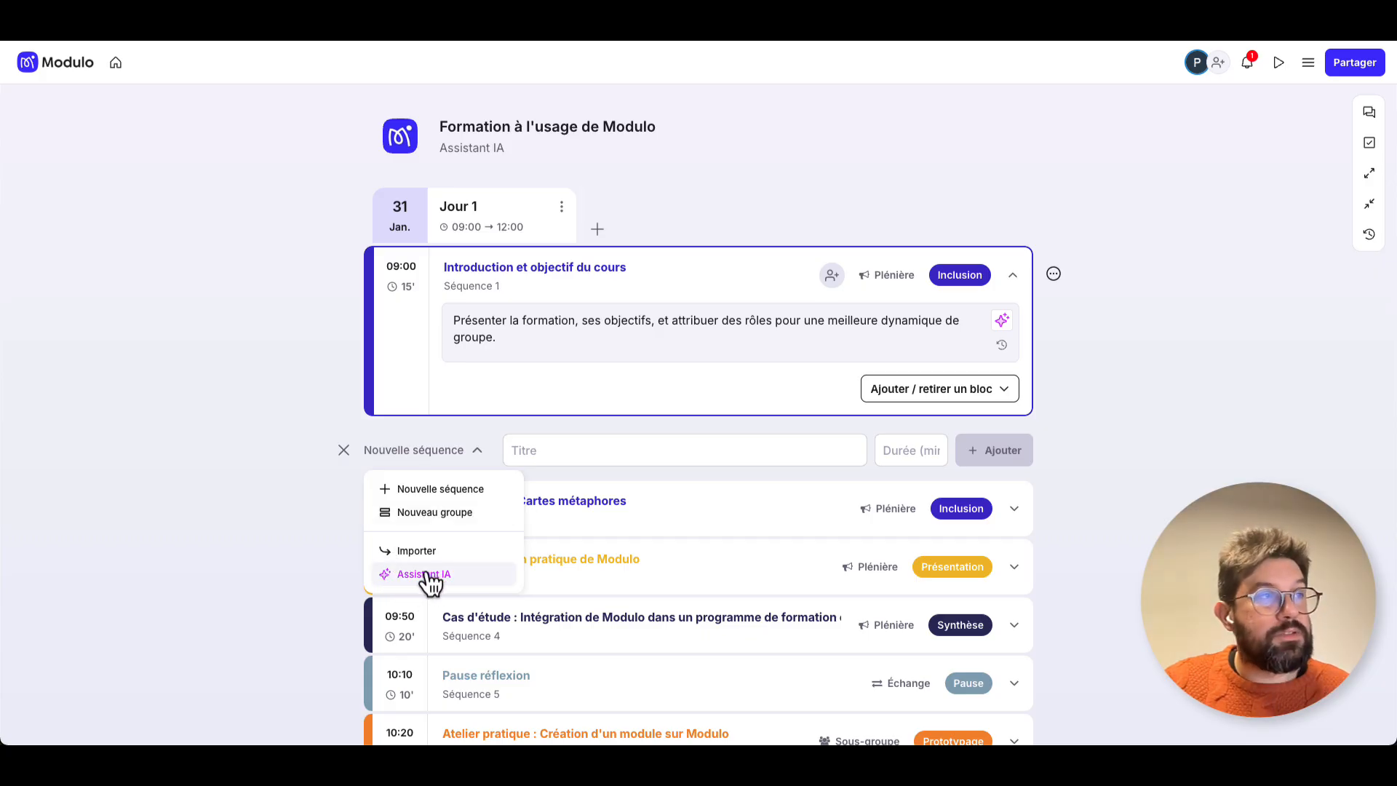
pyautogui.click(344, 451)
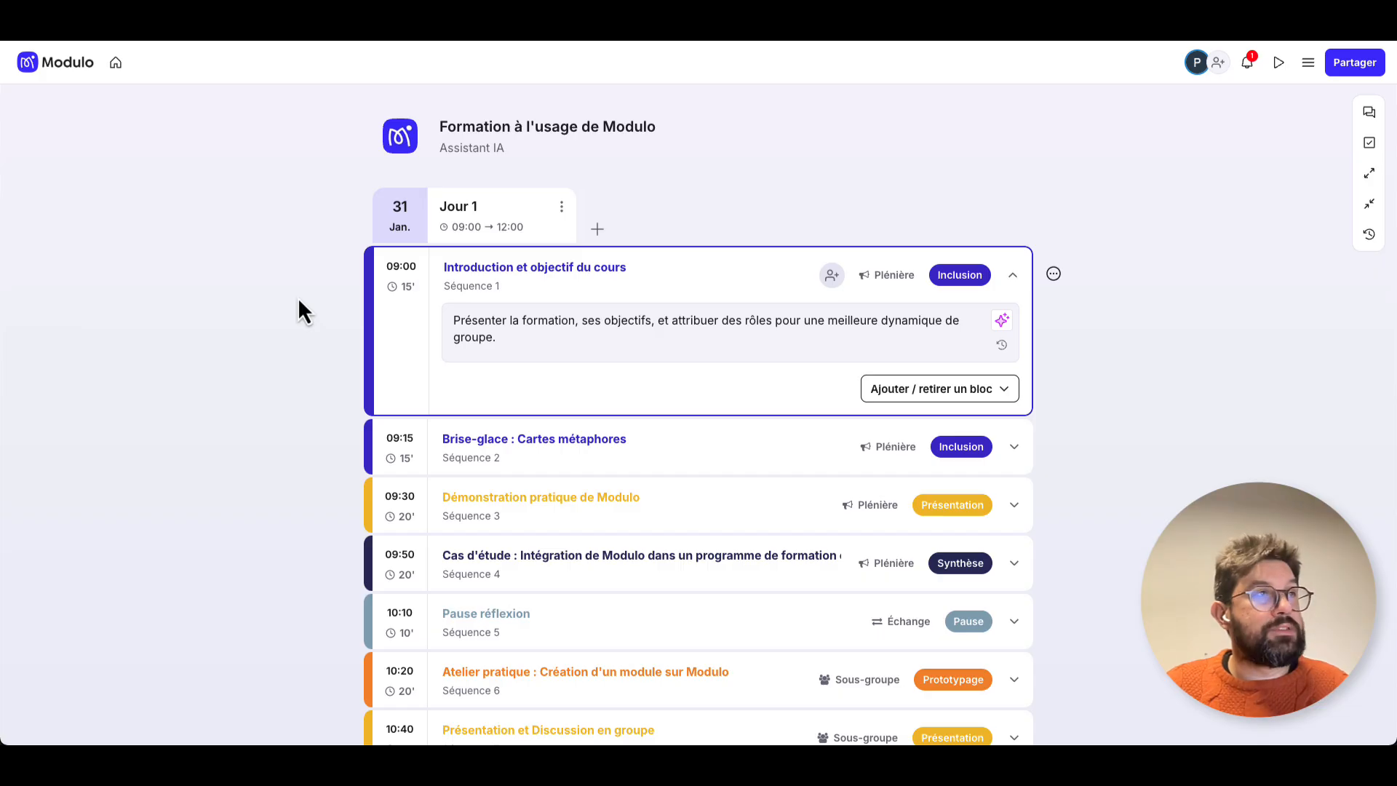
# Leave the event for the home page and open the workspace's list of events.
pyautogui.click(117, 64)
pyautogui.click(64, 229)
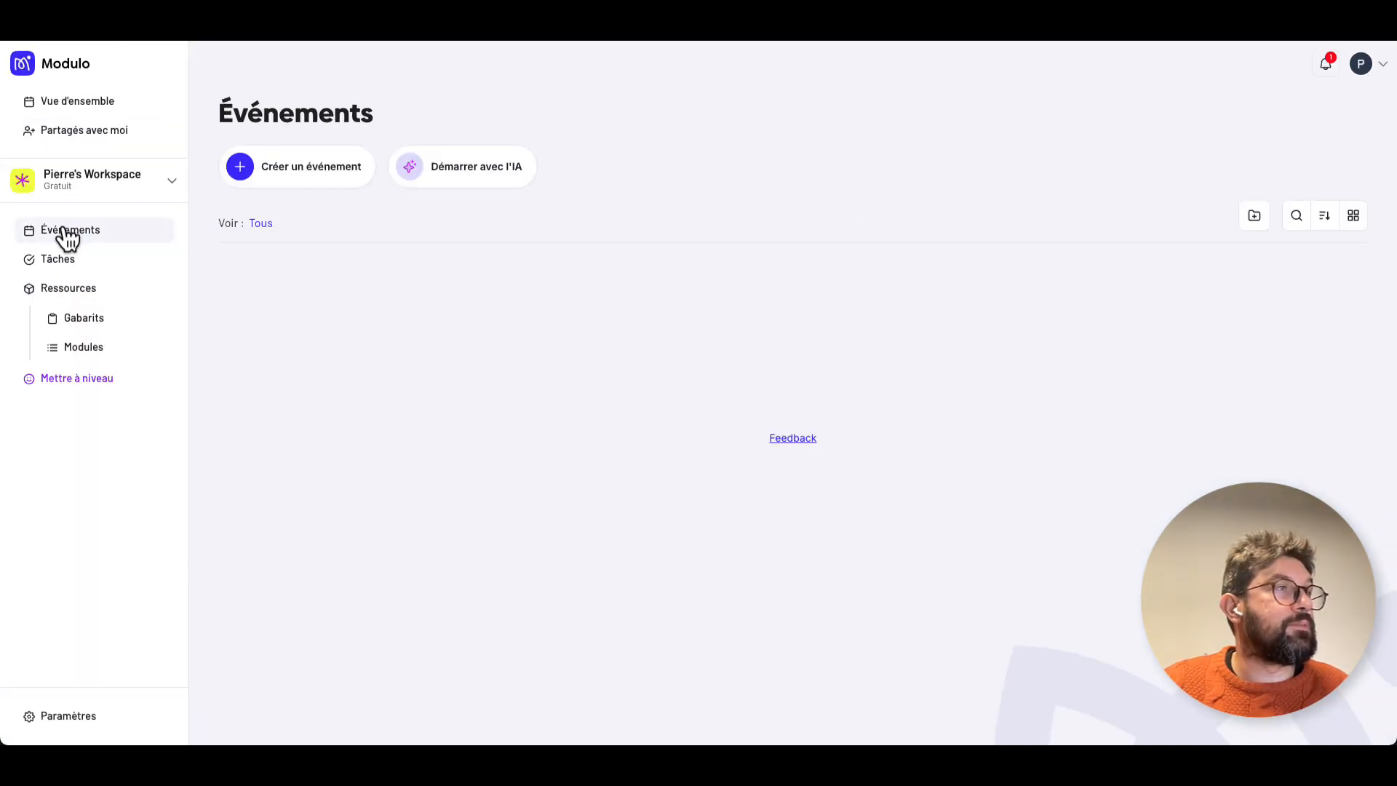